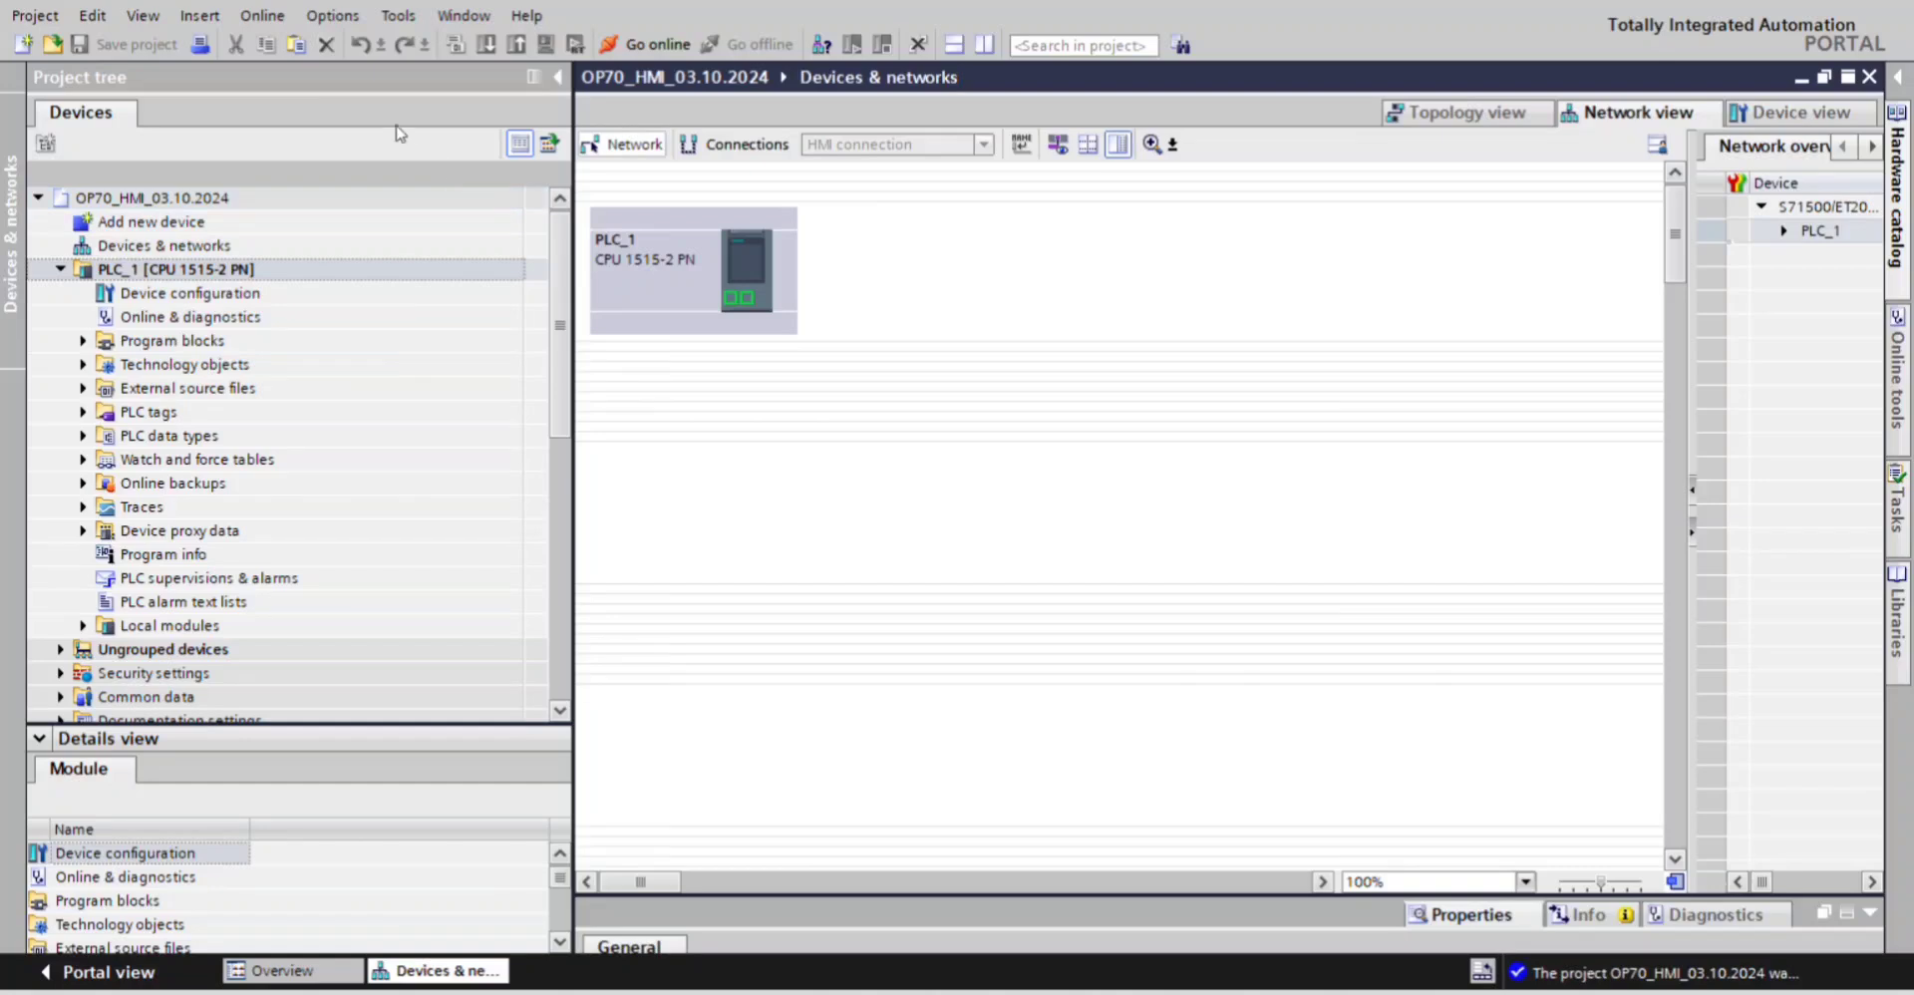
Set the PROFINET-GSDML-BHT-Flowdevices desktop folder as the source path for managing general station description files
left_click(336, 17)
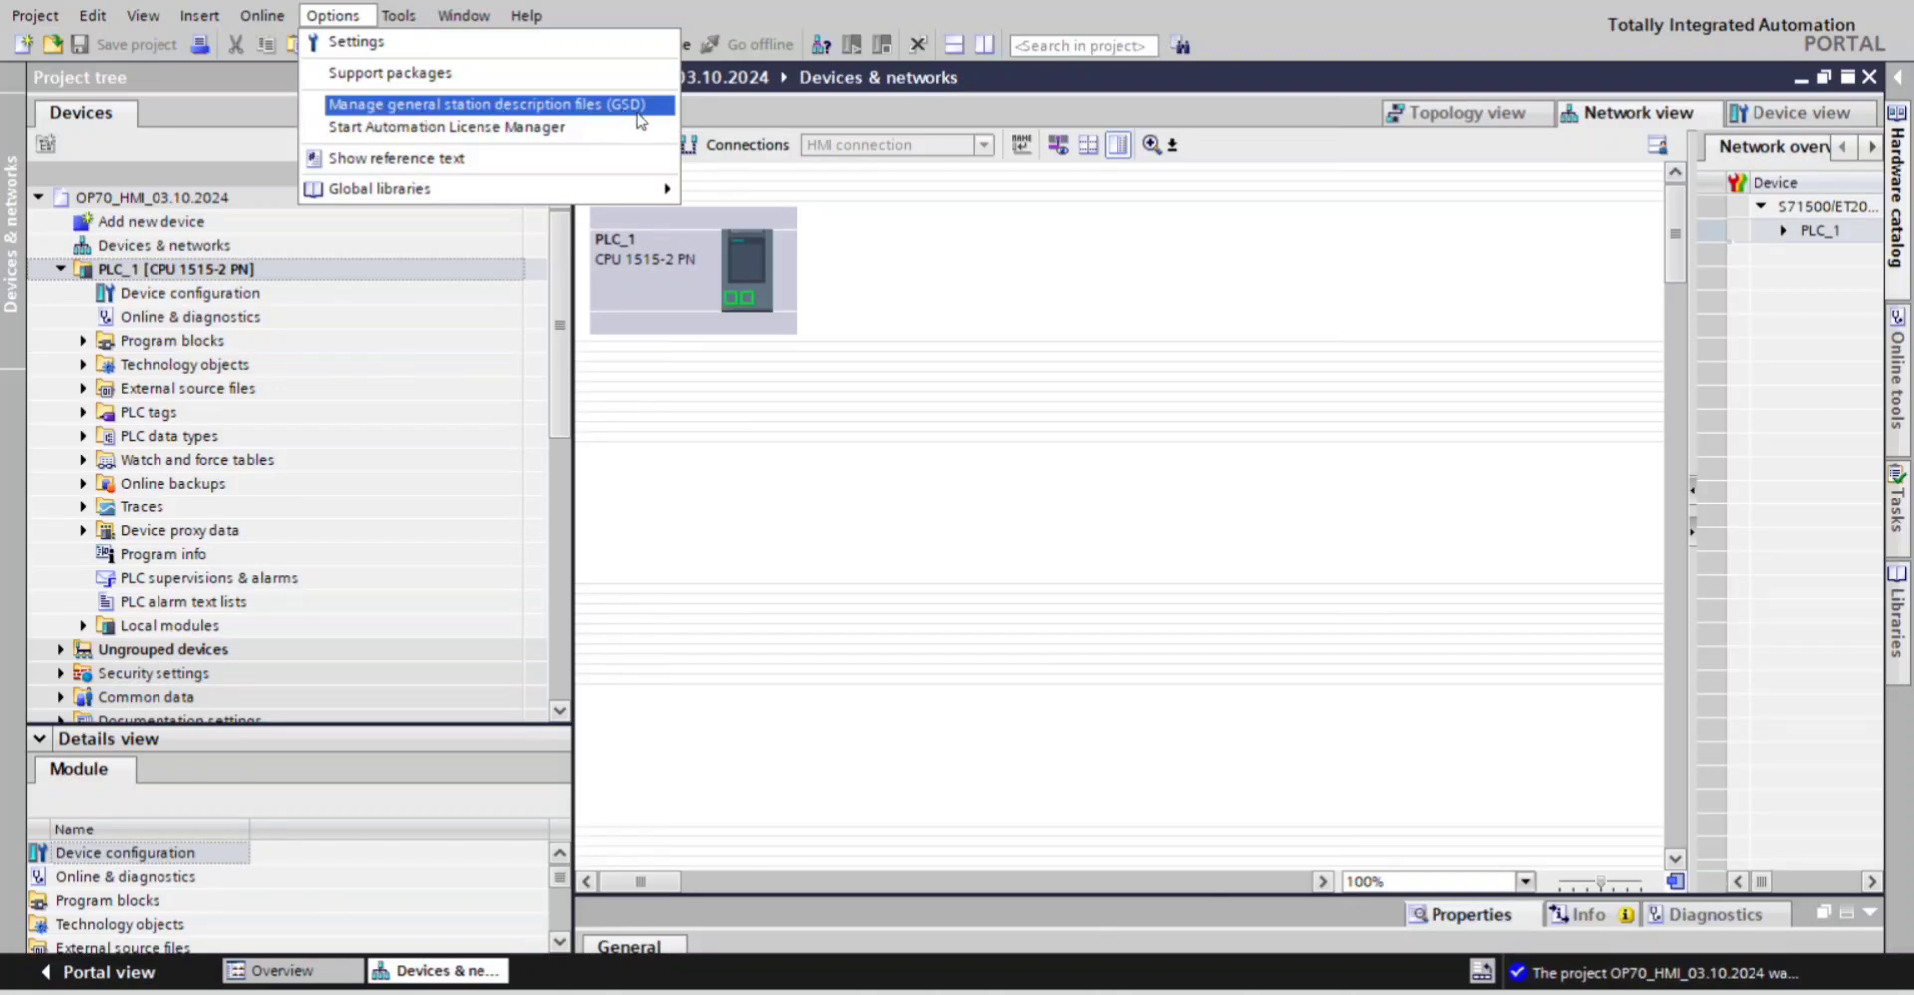
left_click(563, 105)
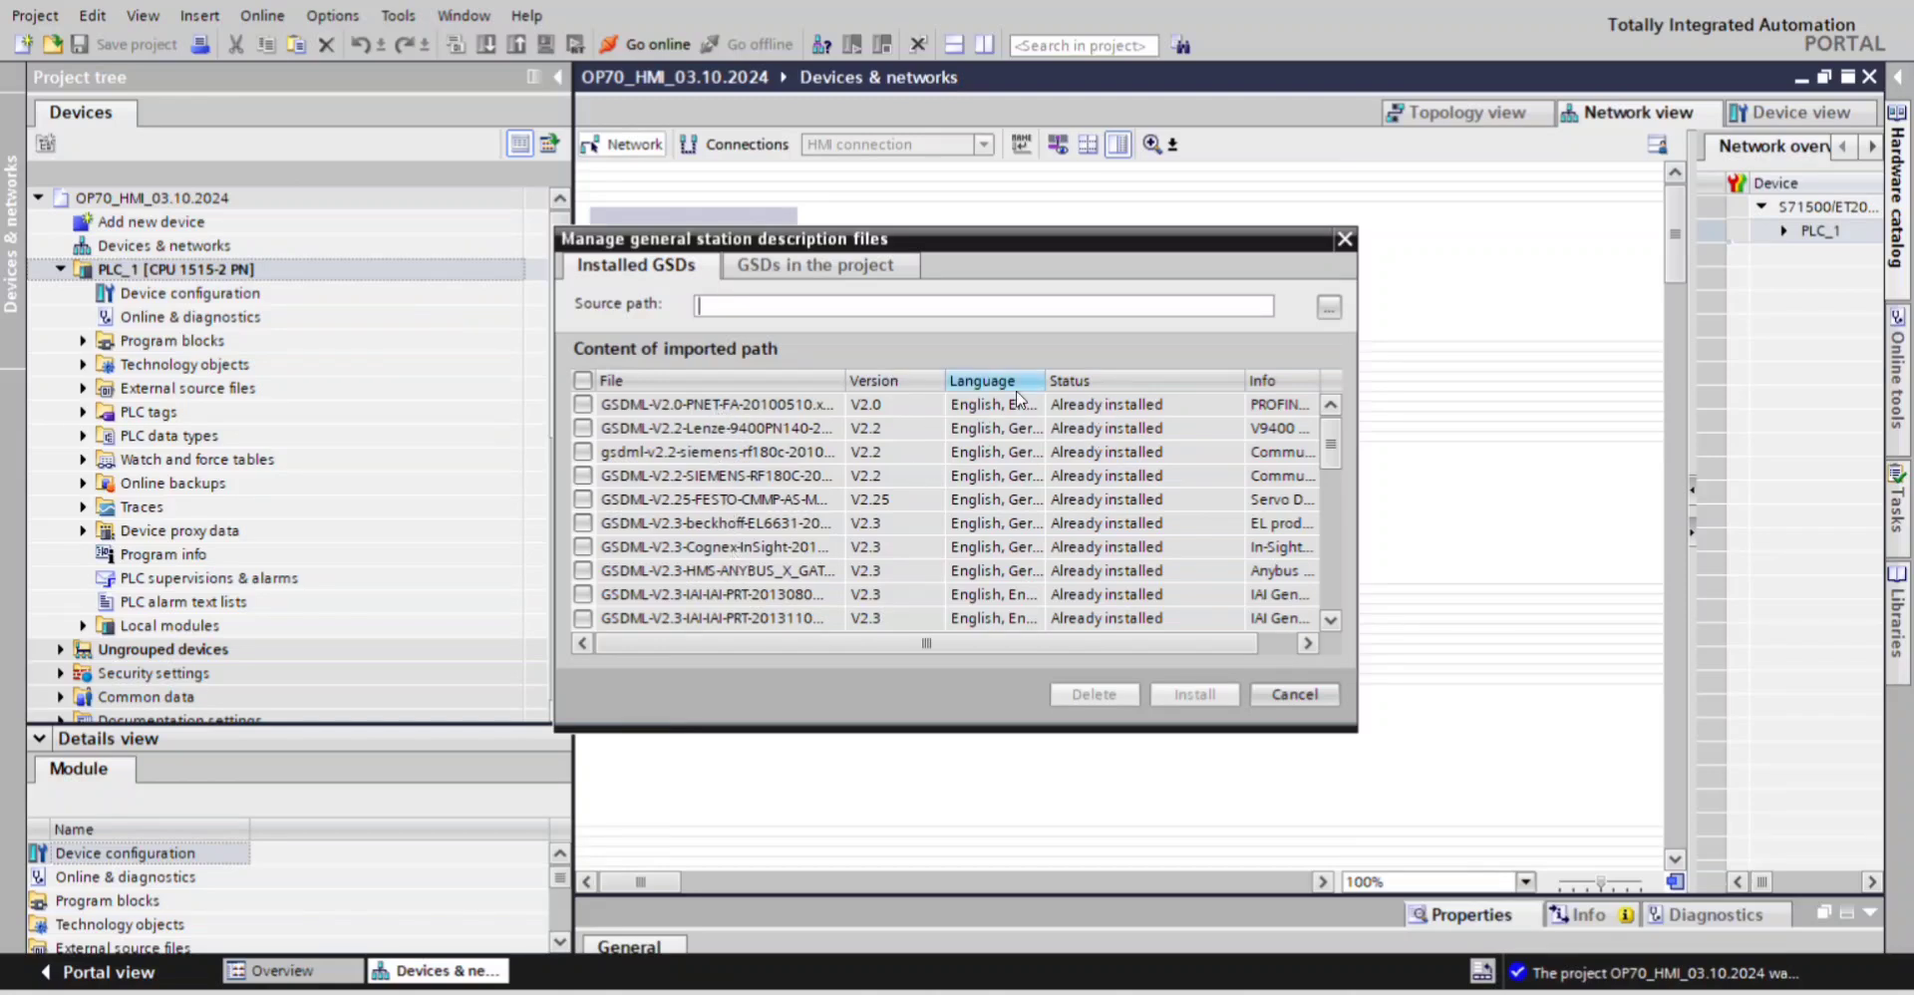
left_click(1328, 307)
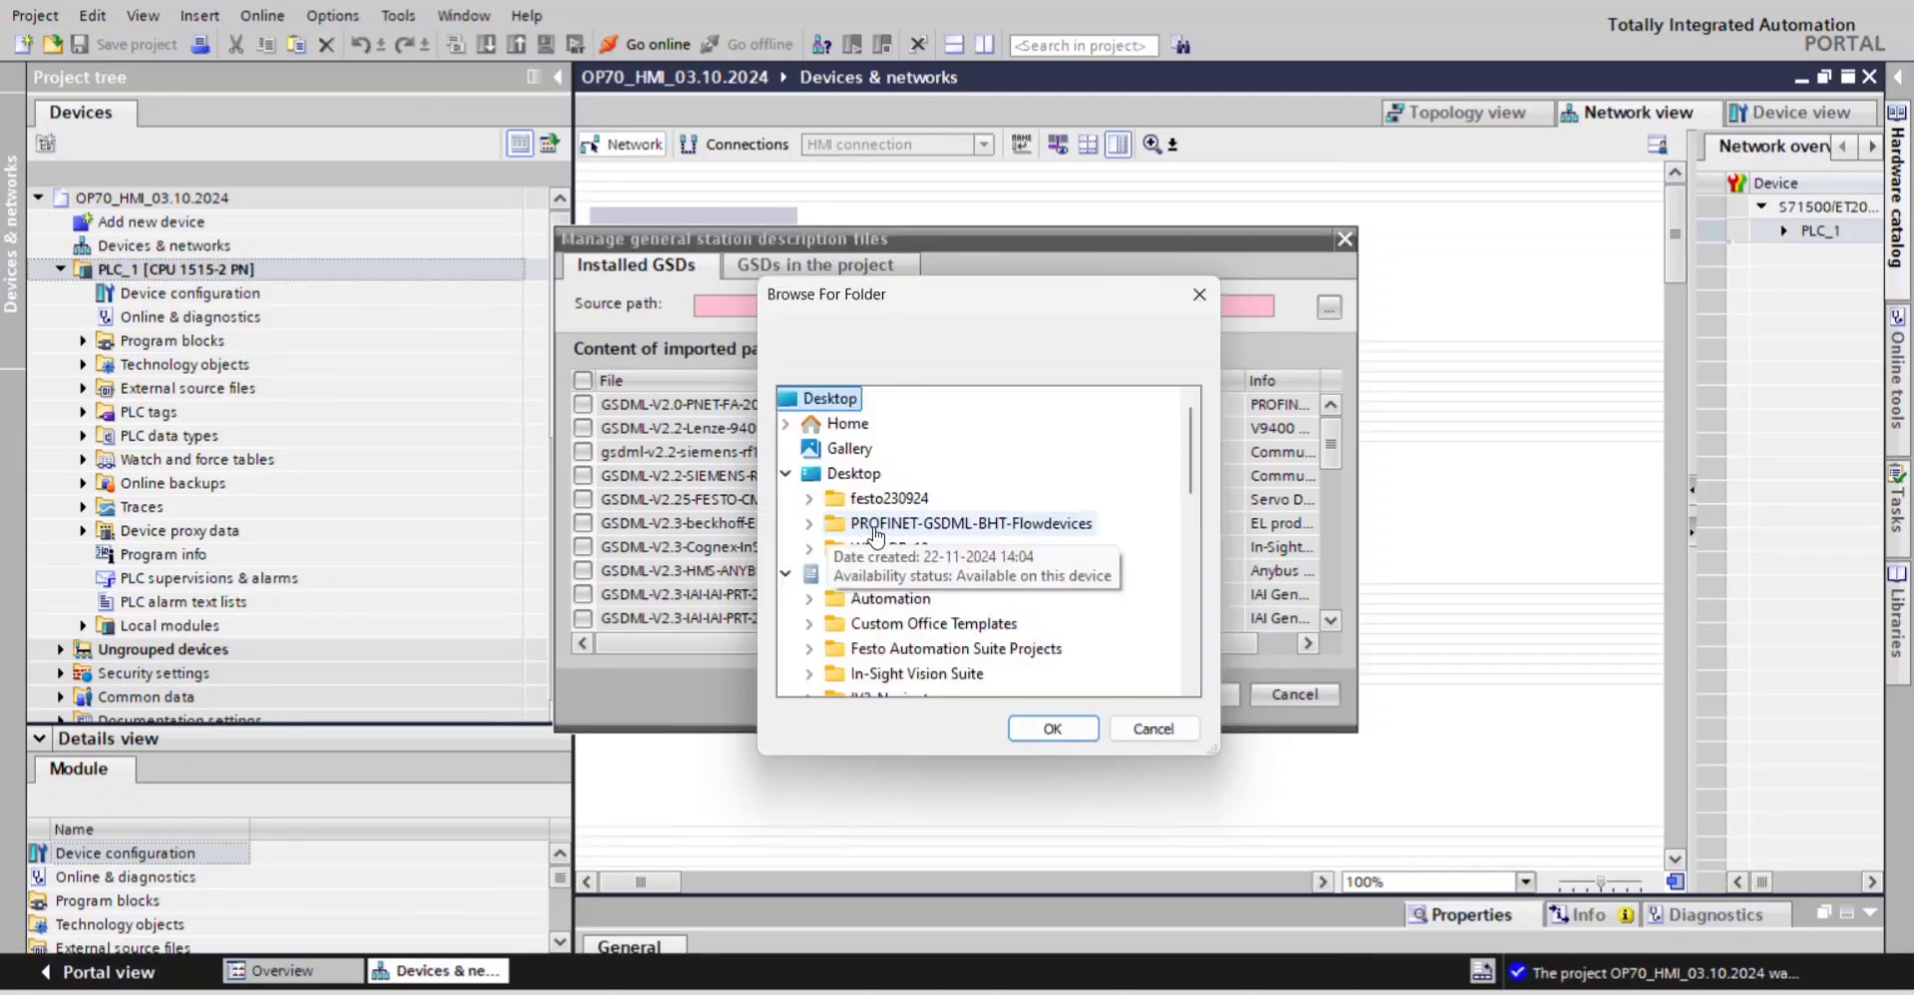
double_click(875, 525)
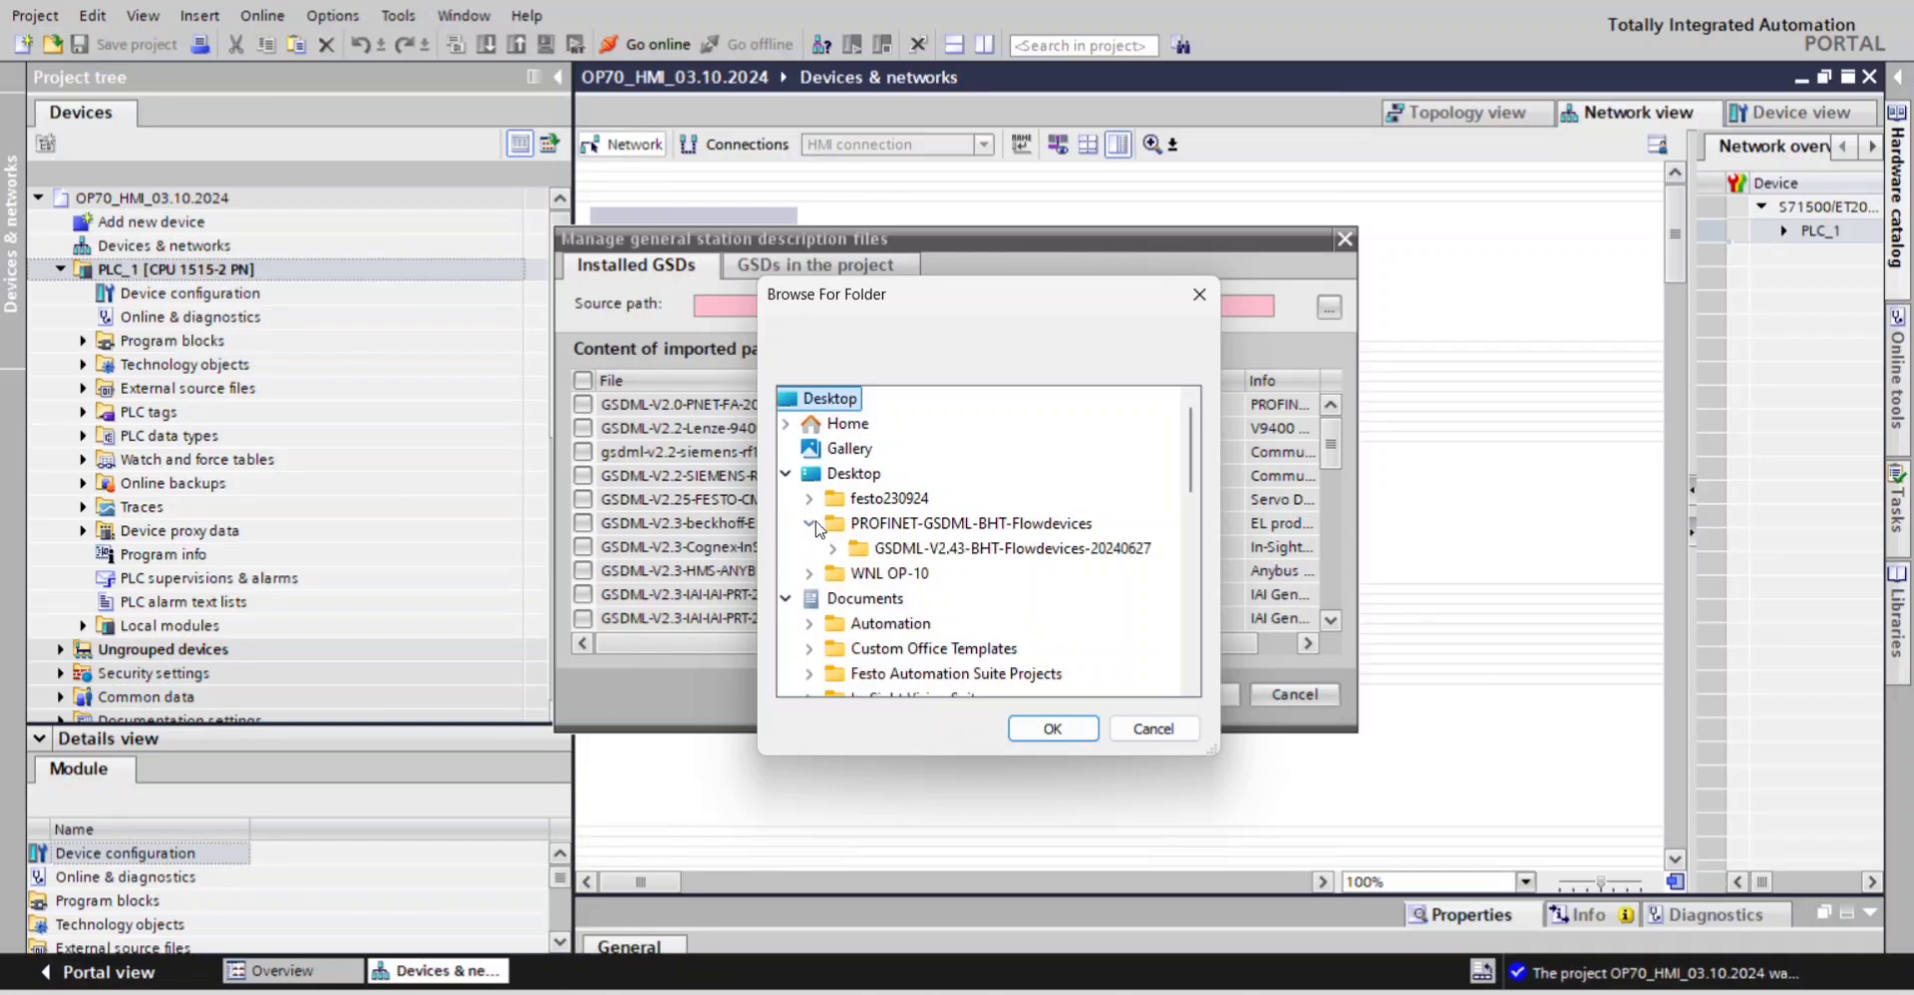
left_click(873, 528)
left_click(1052, 728)
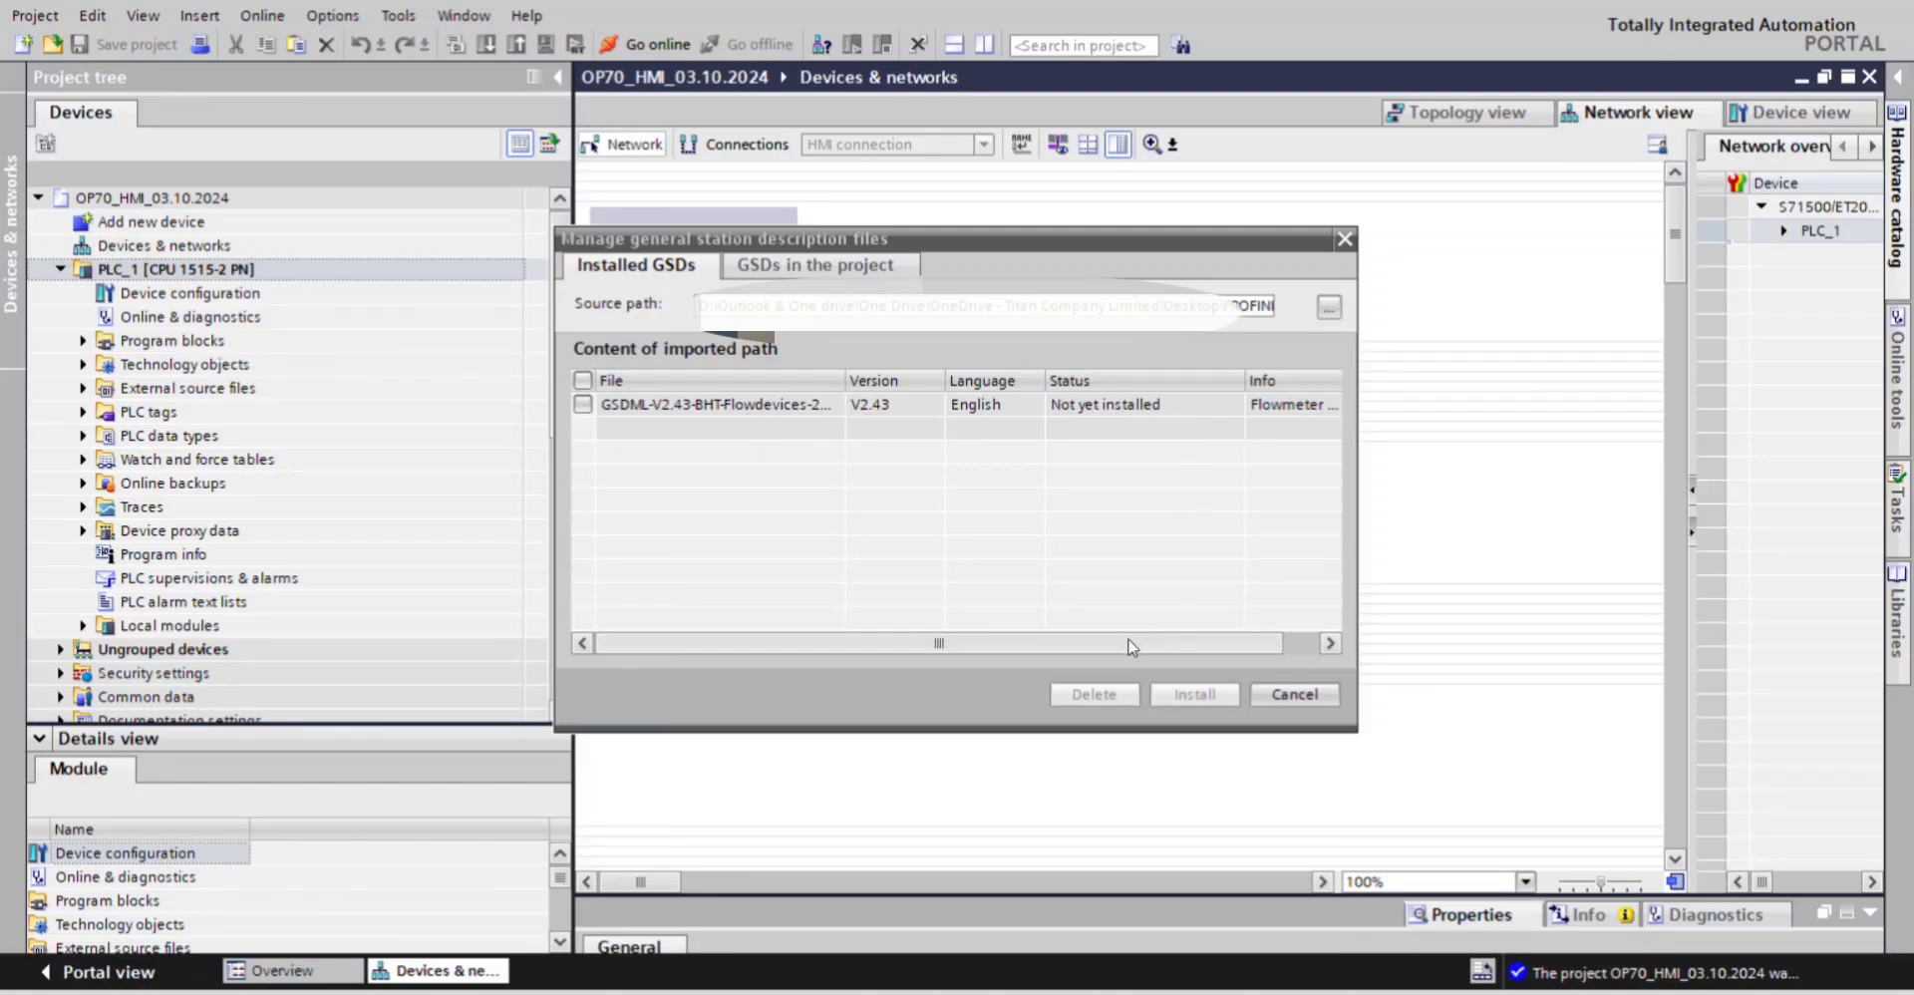
Install the GSDML-V2.43-BHT-Flowdevices description file and close the installation result
left_click_drag(1137, 648, 1063, 653)
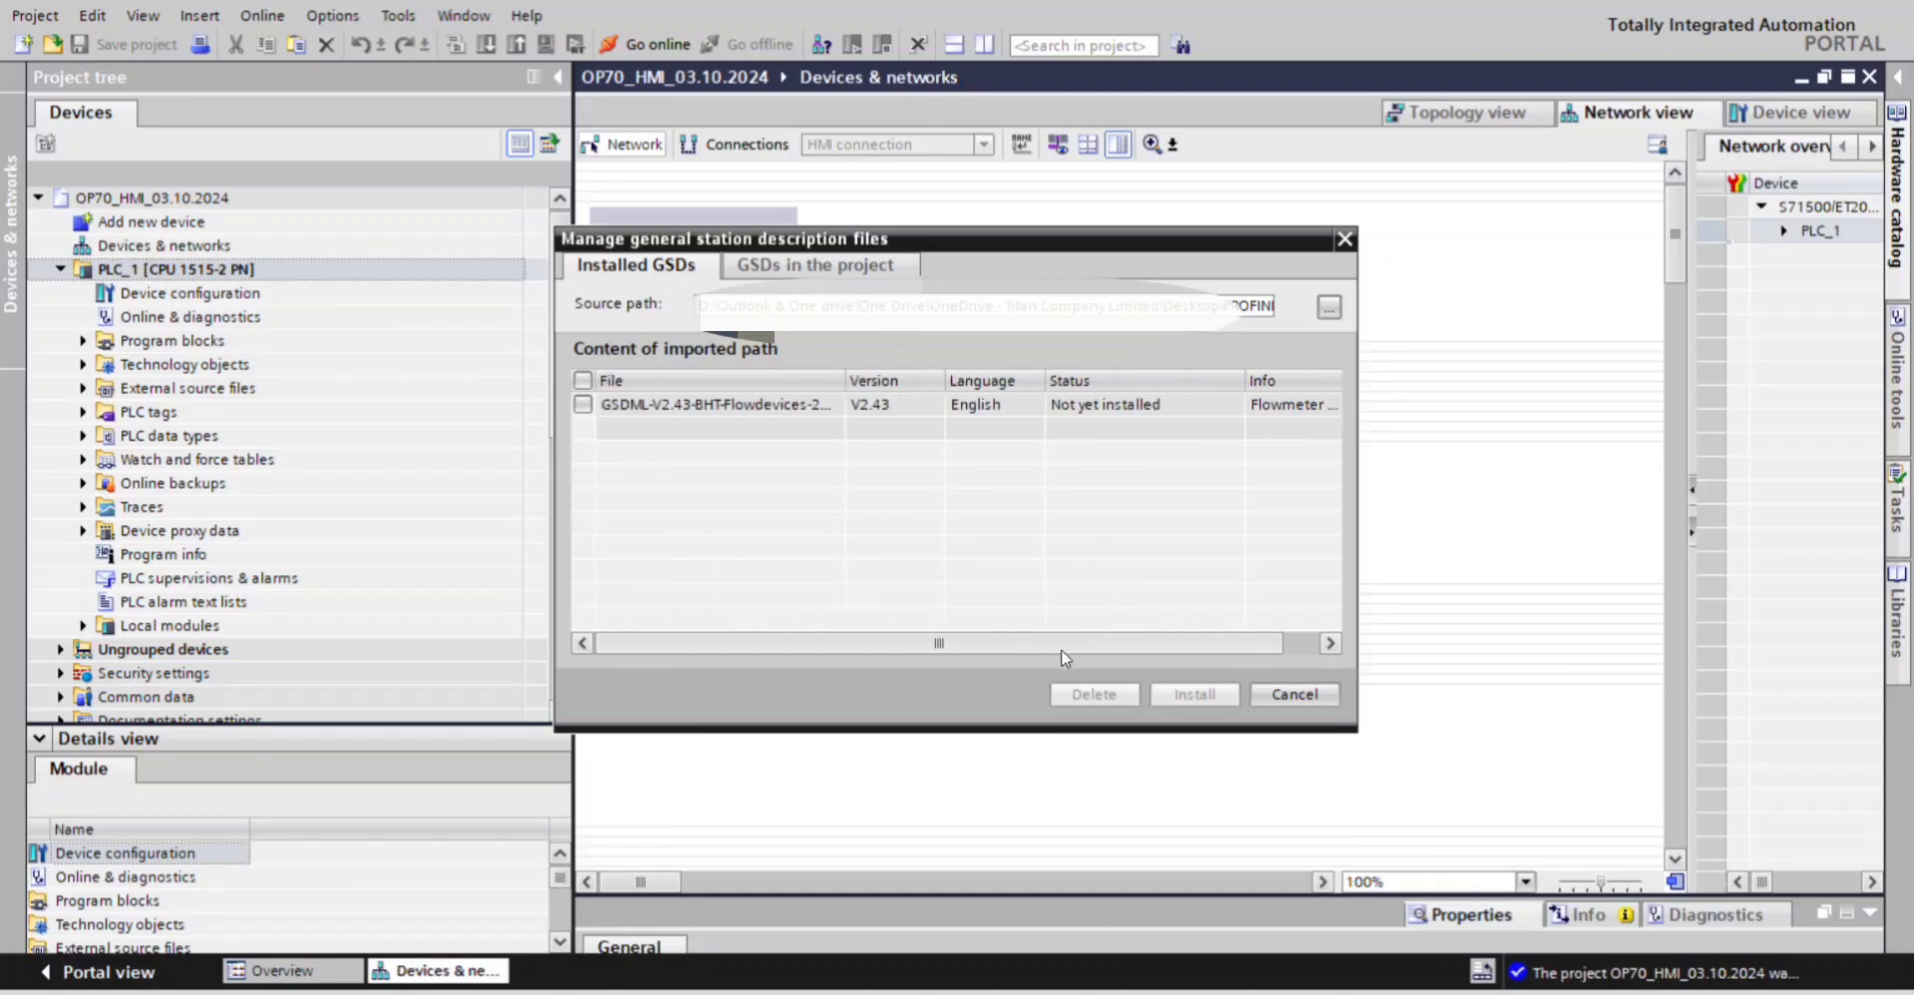
left_click(584, 405)
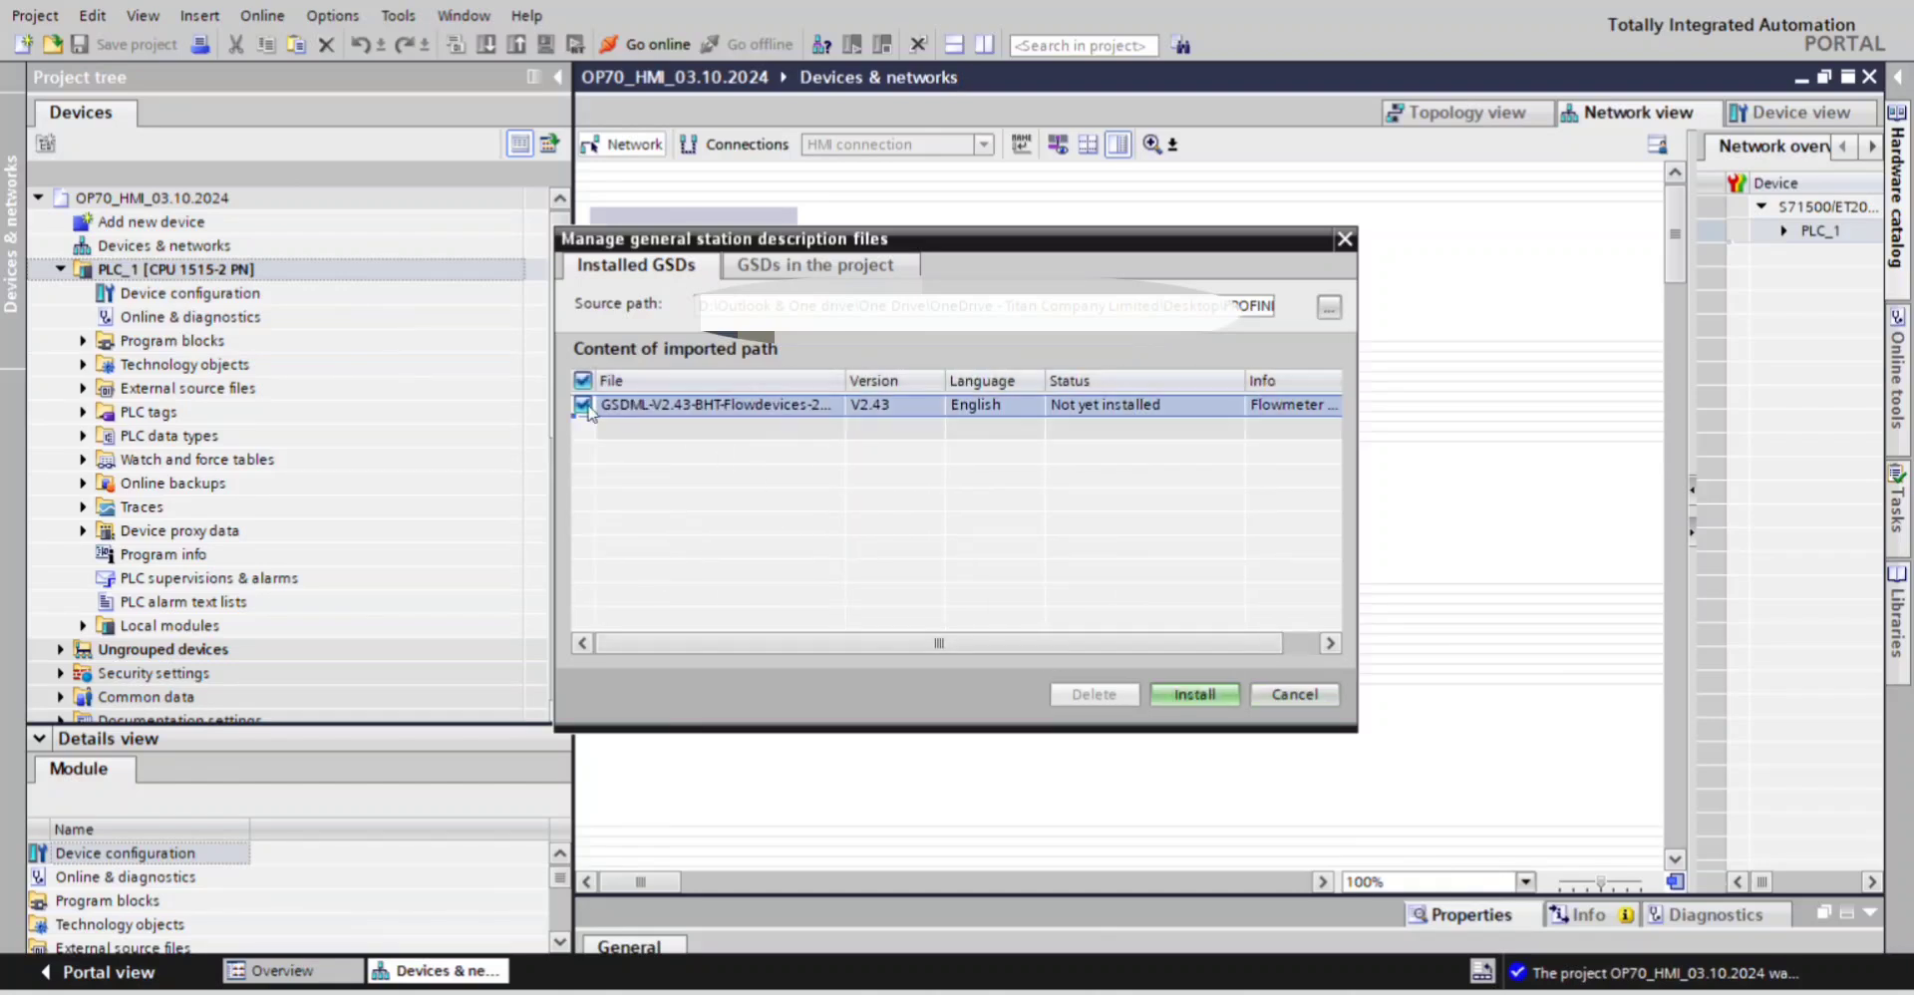
left_click(1206, 698)
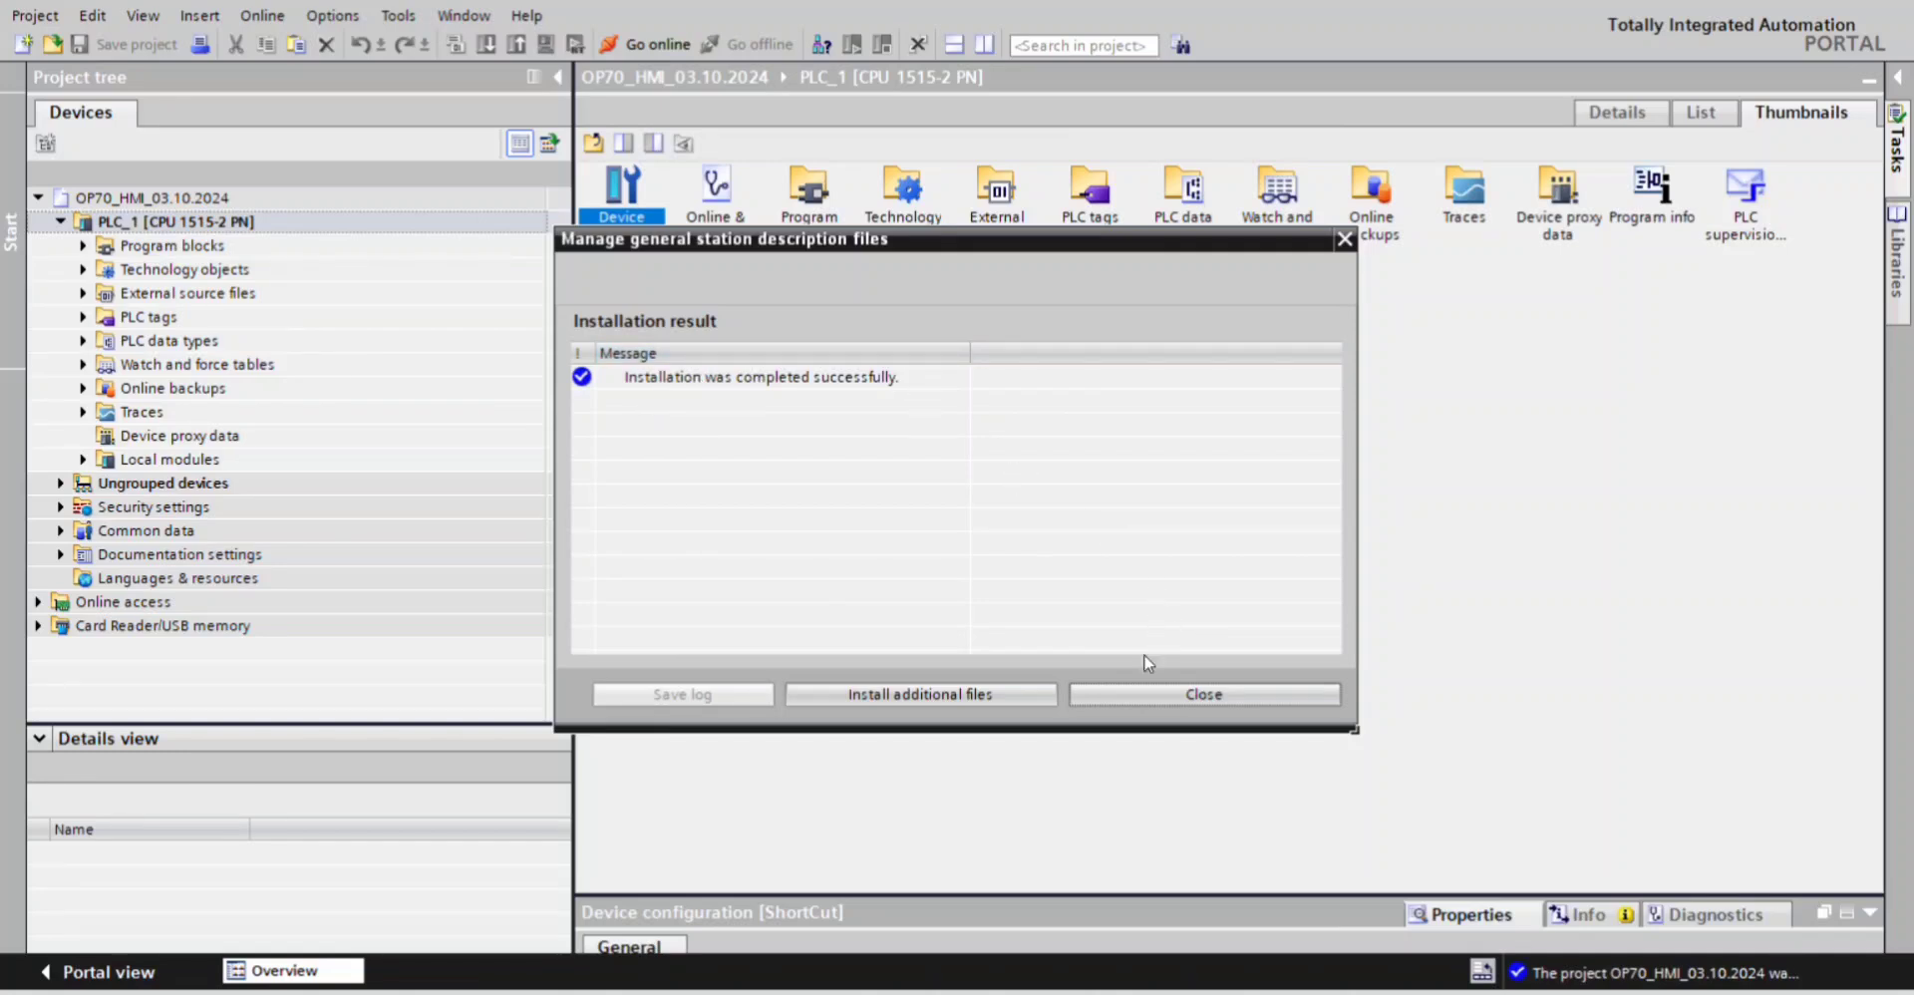
left_click(1173, 693)
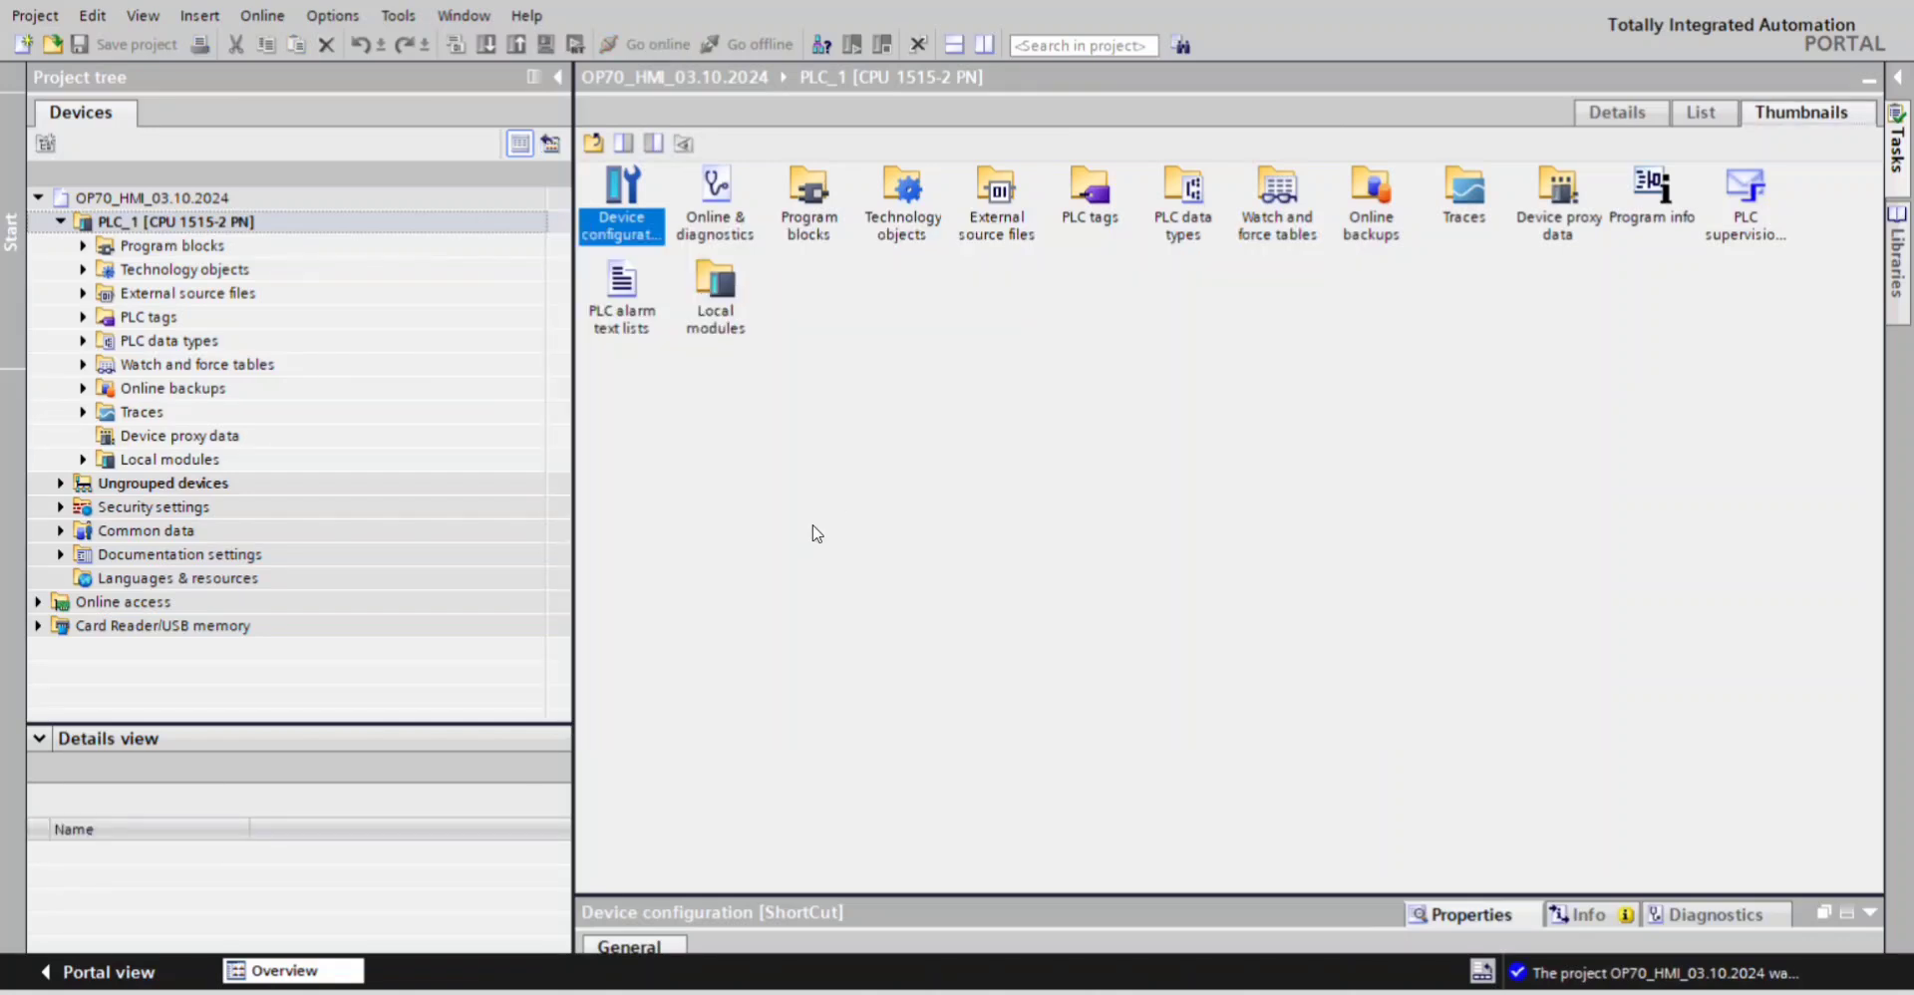
Copy the file name GSDML-V2.43-BHT-Flowdevices-20240627.xml from the list of station description files and close the list
left_click(335, 15)
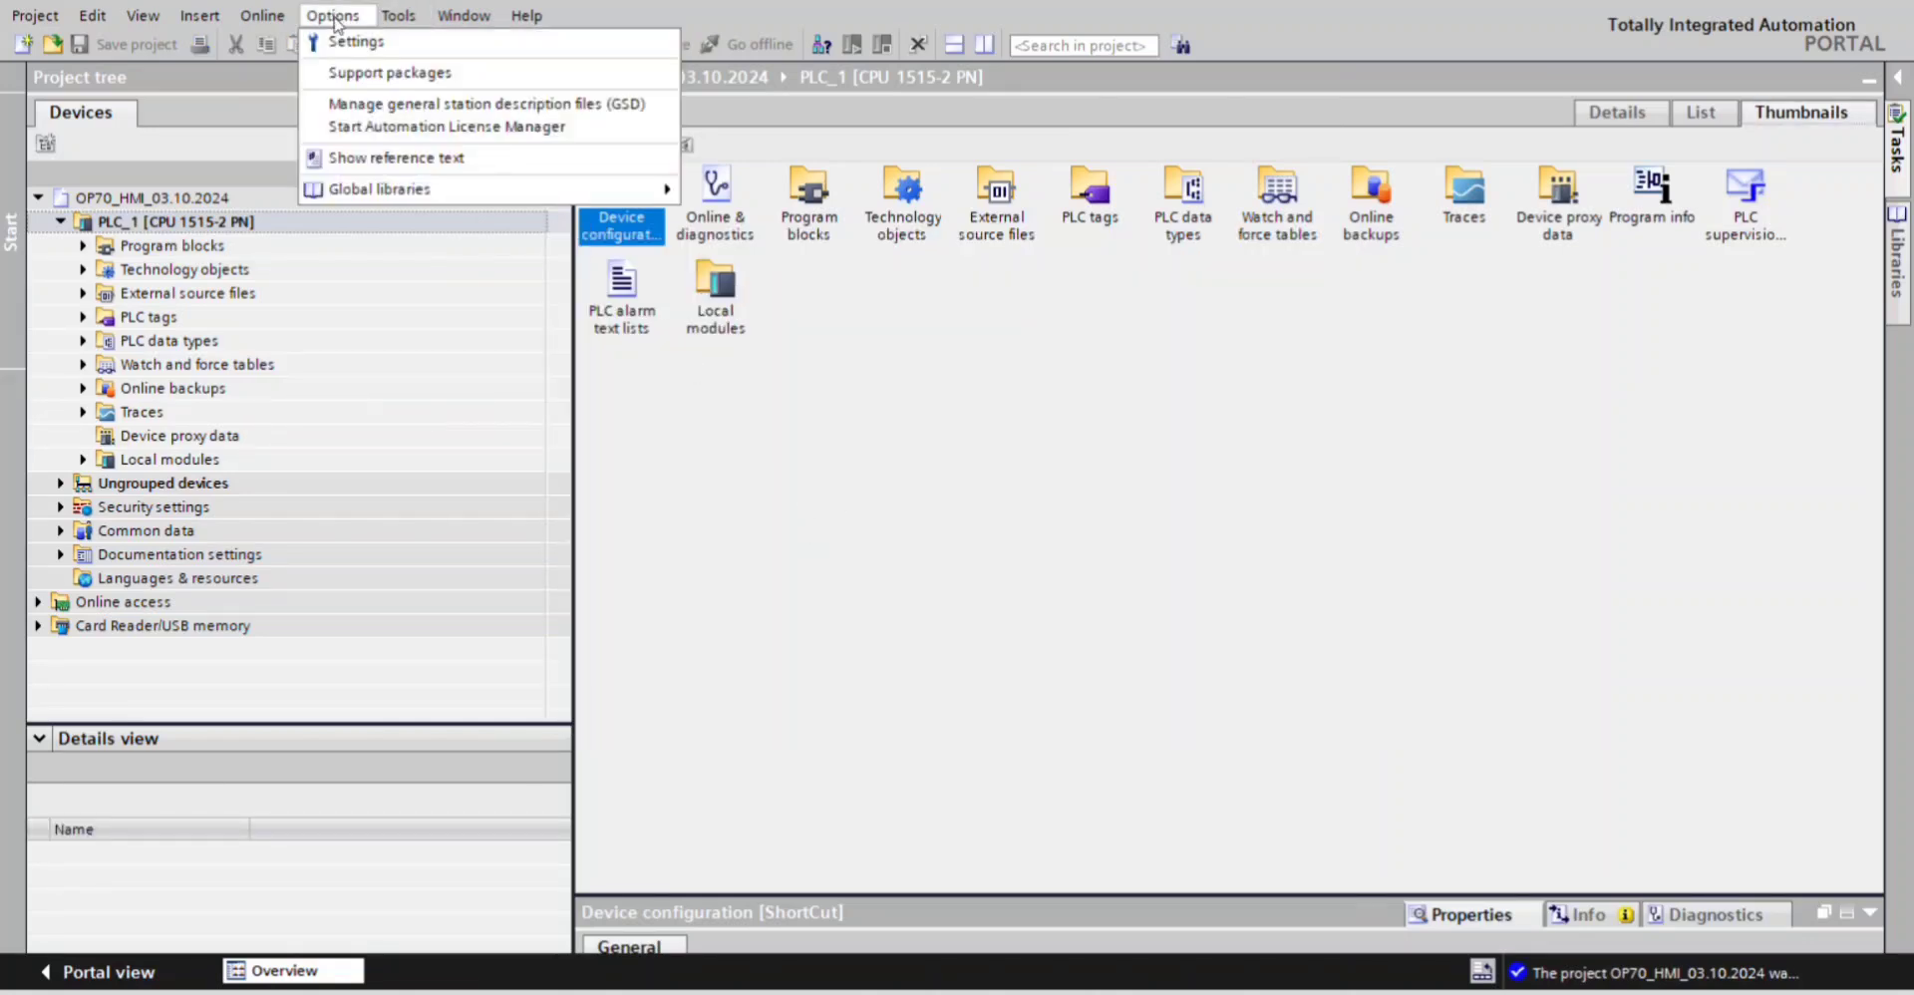
left_click(375, 104)
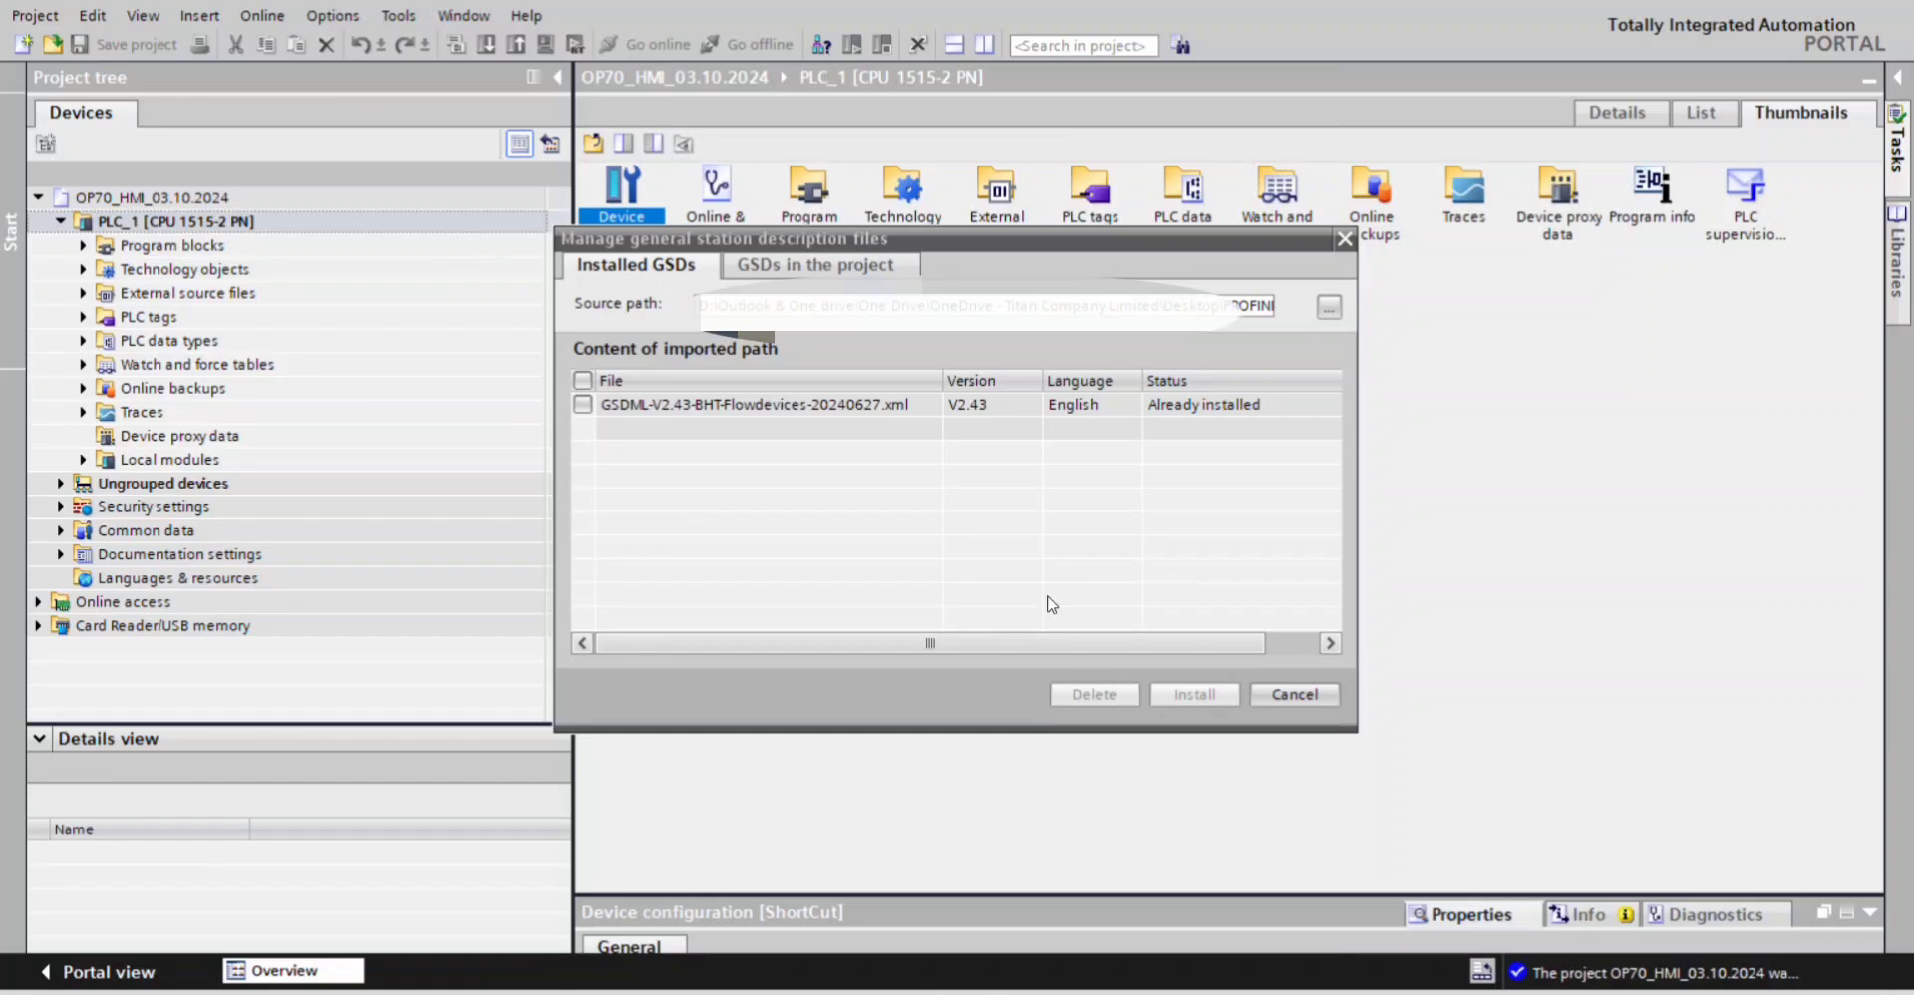
left_click(919, 408)
left_click(919, 406)
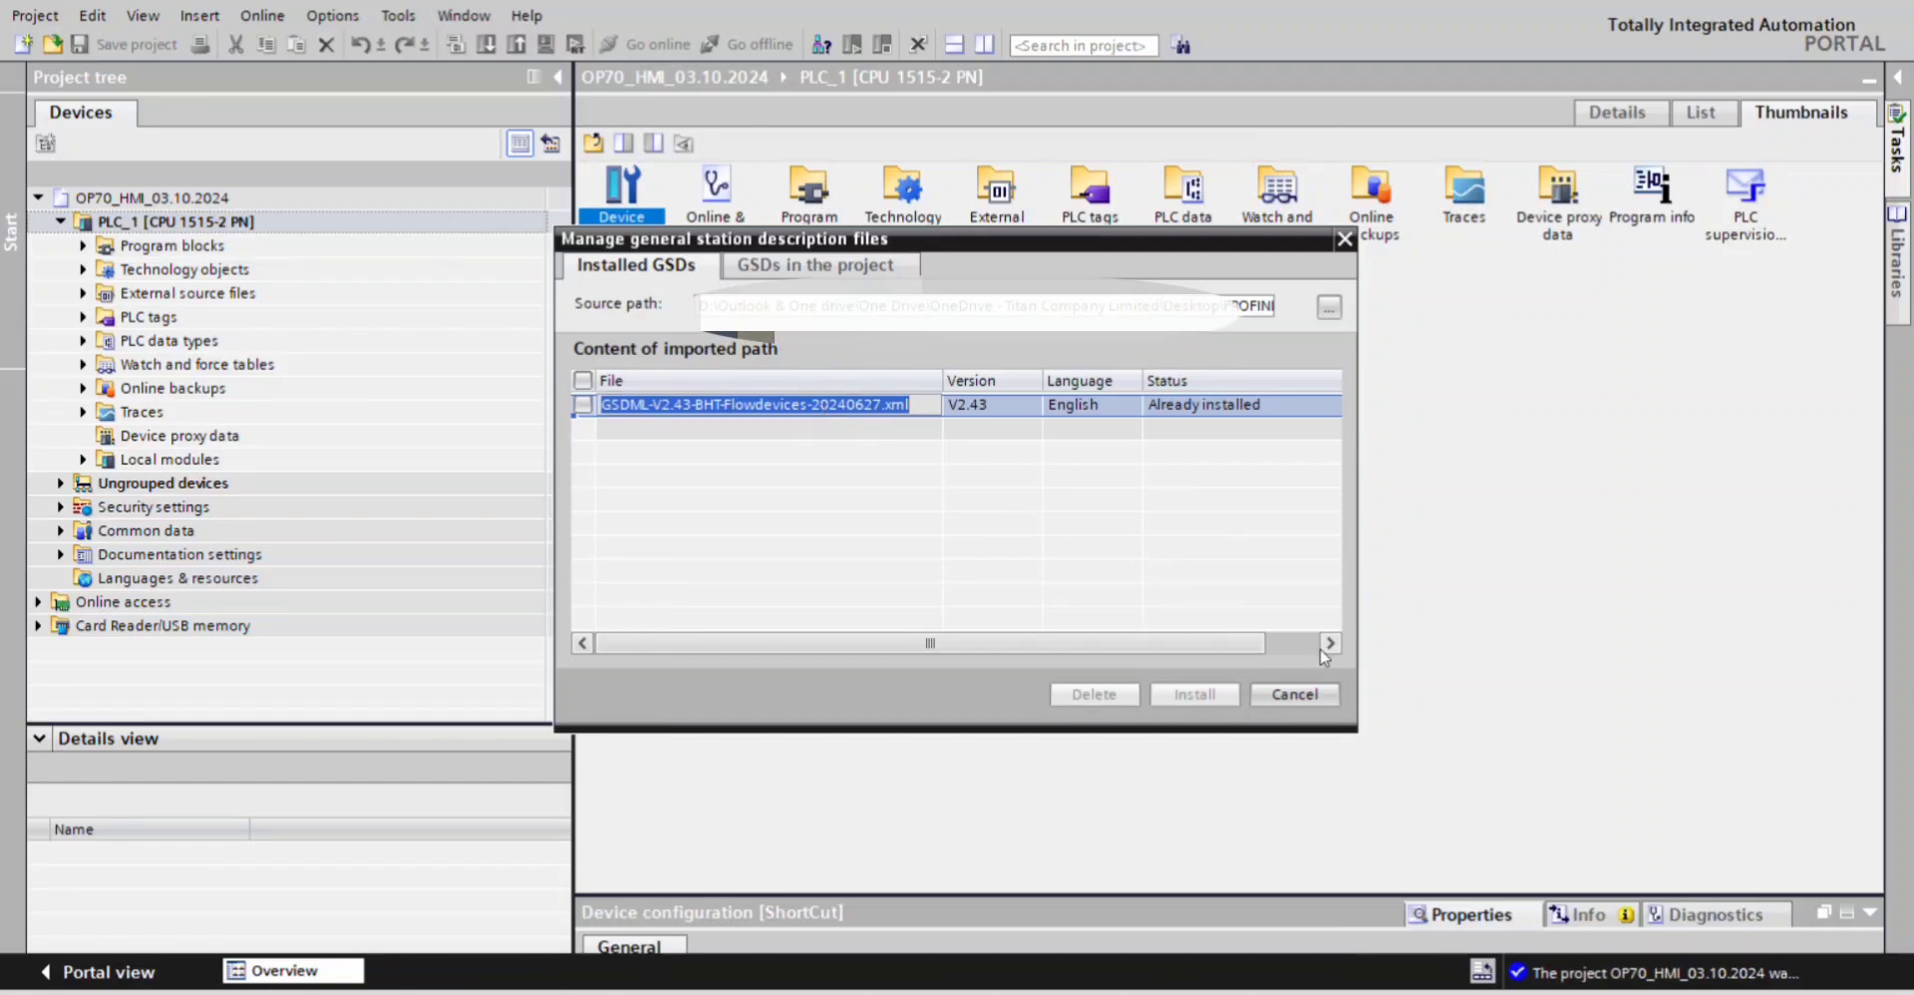
left_click(1306, 695)
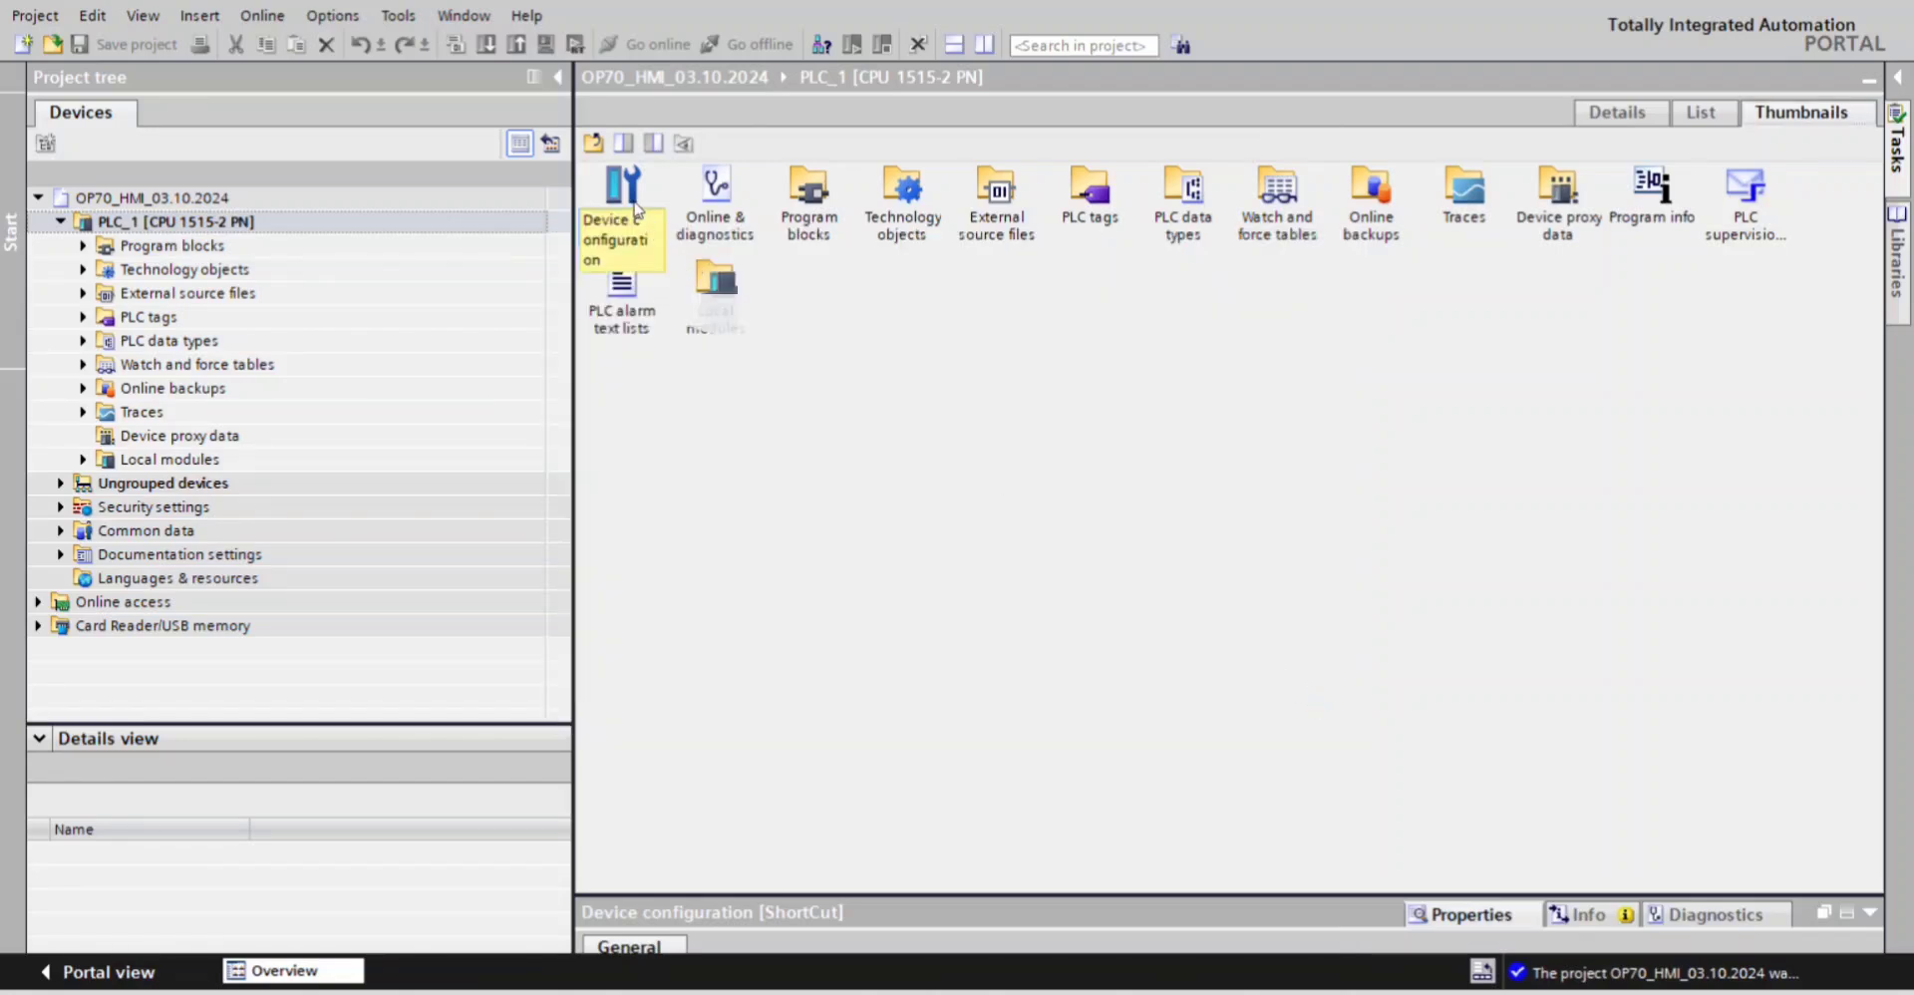
Search the hardware catalog for GSDML-V2.43-BHT-Flowdevices-20240627.xml from the network view of the PLC_1 configuration
double_click(628, 199)
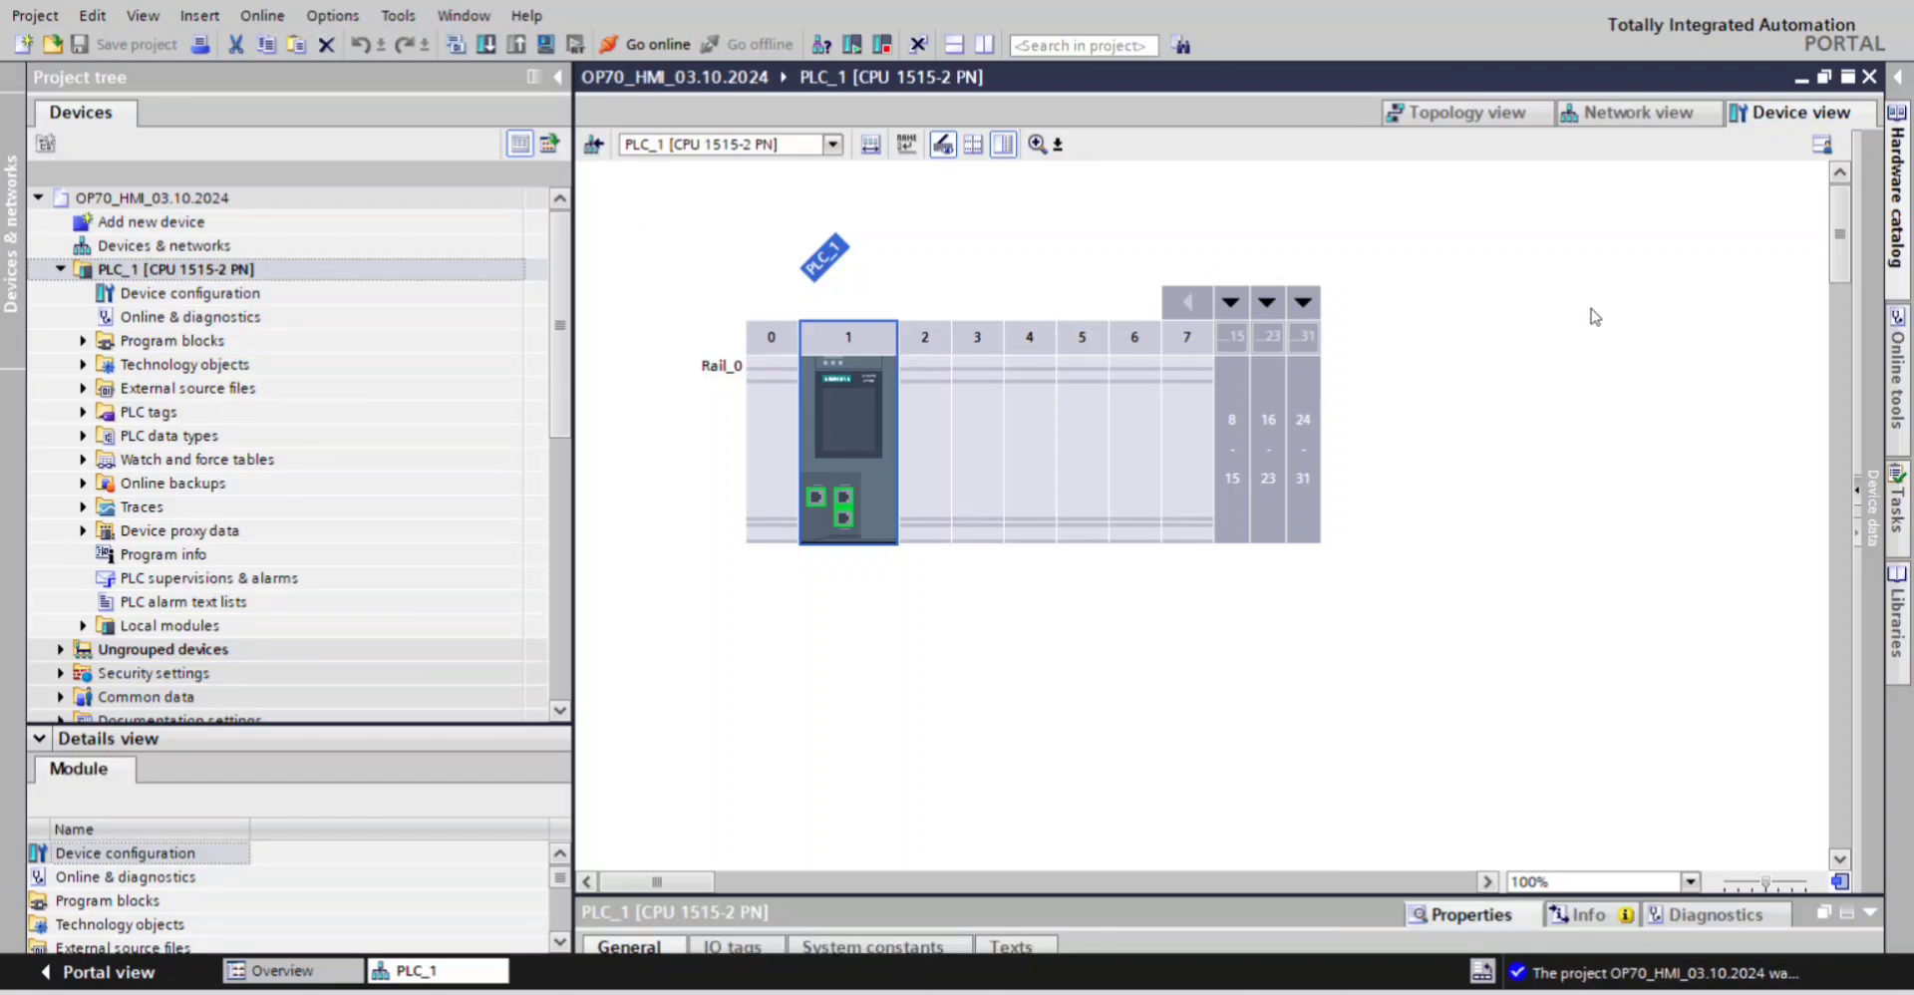
left_click(1672, 117)
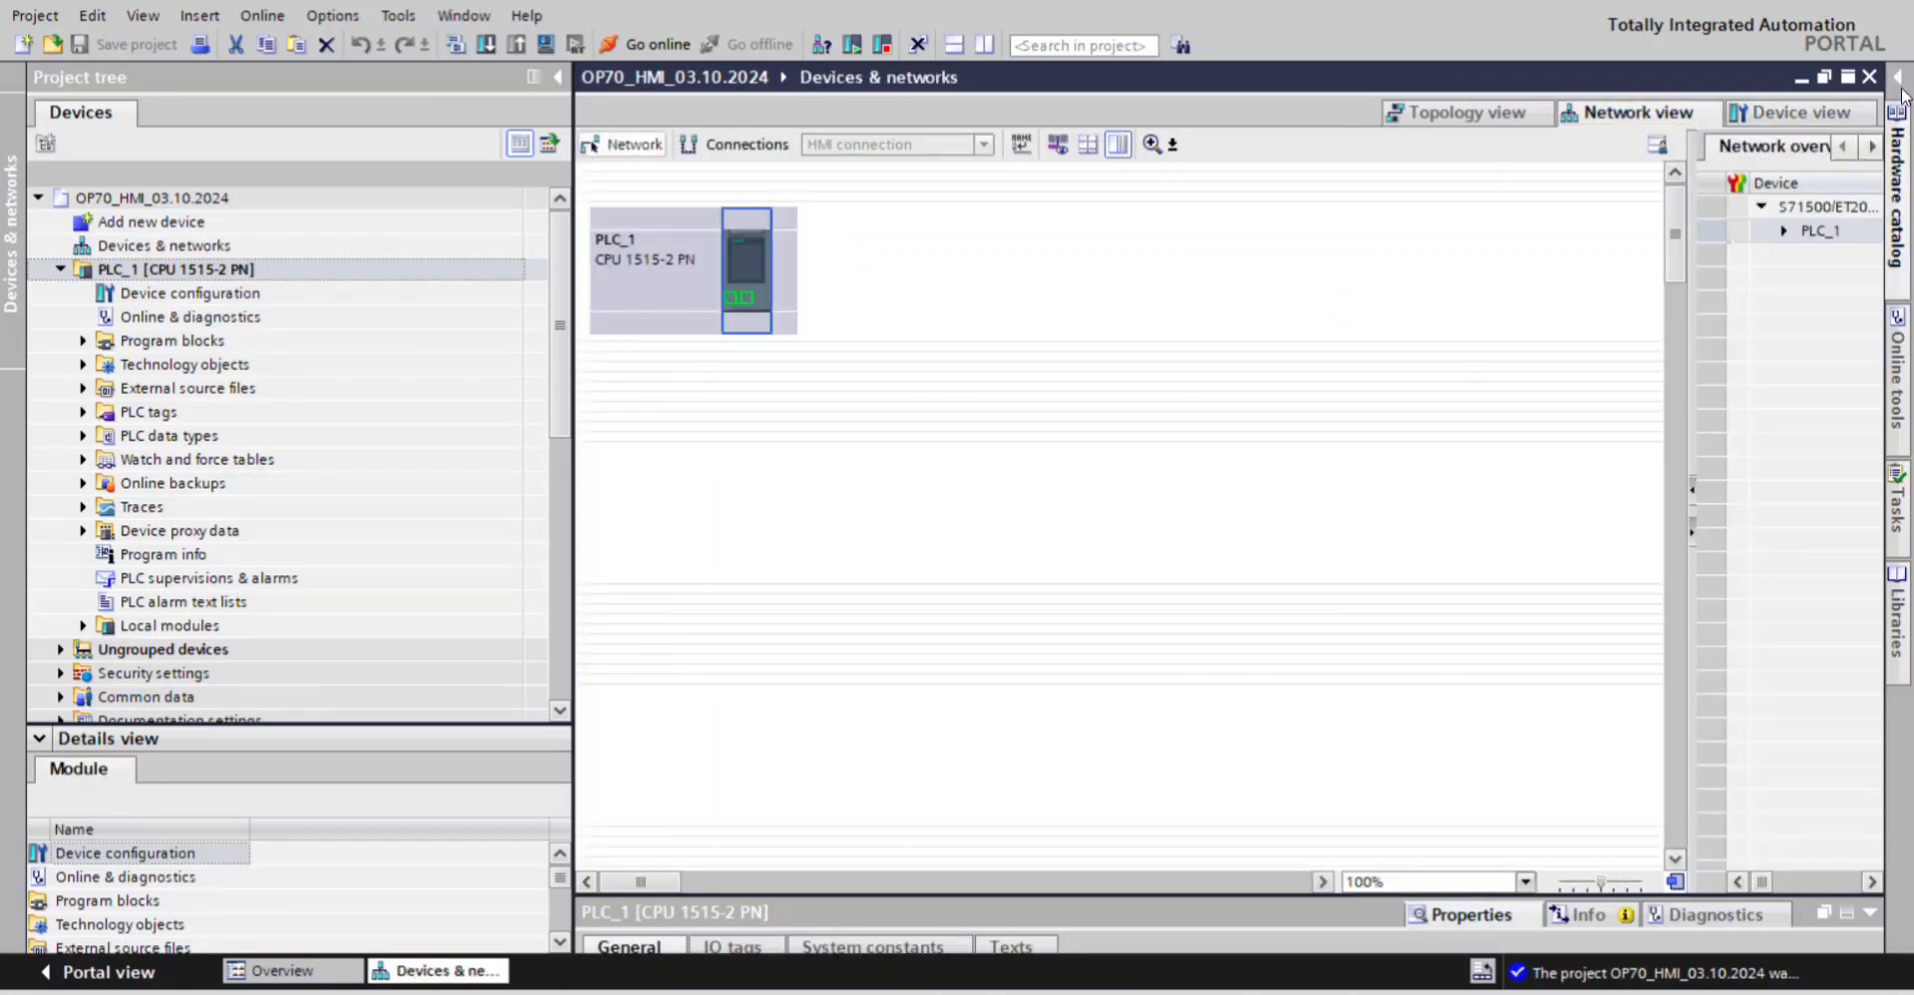
left_click(1902, 196)
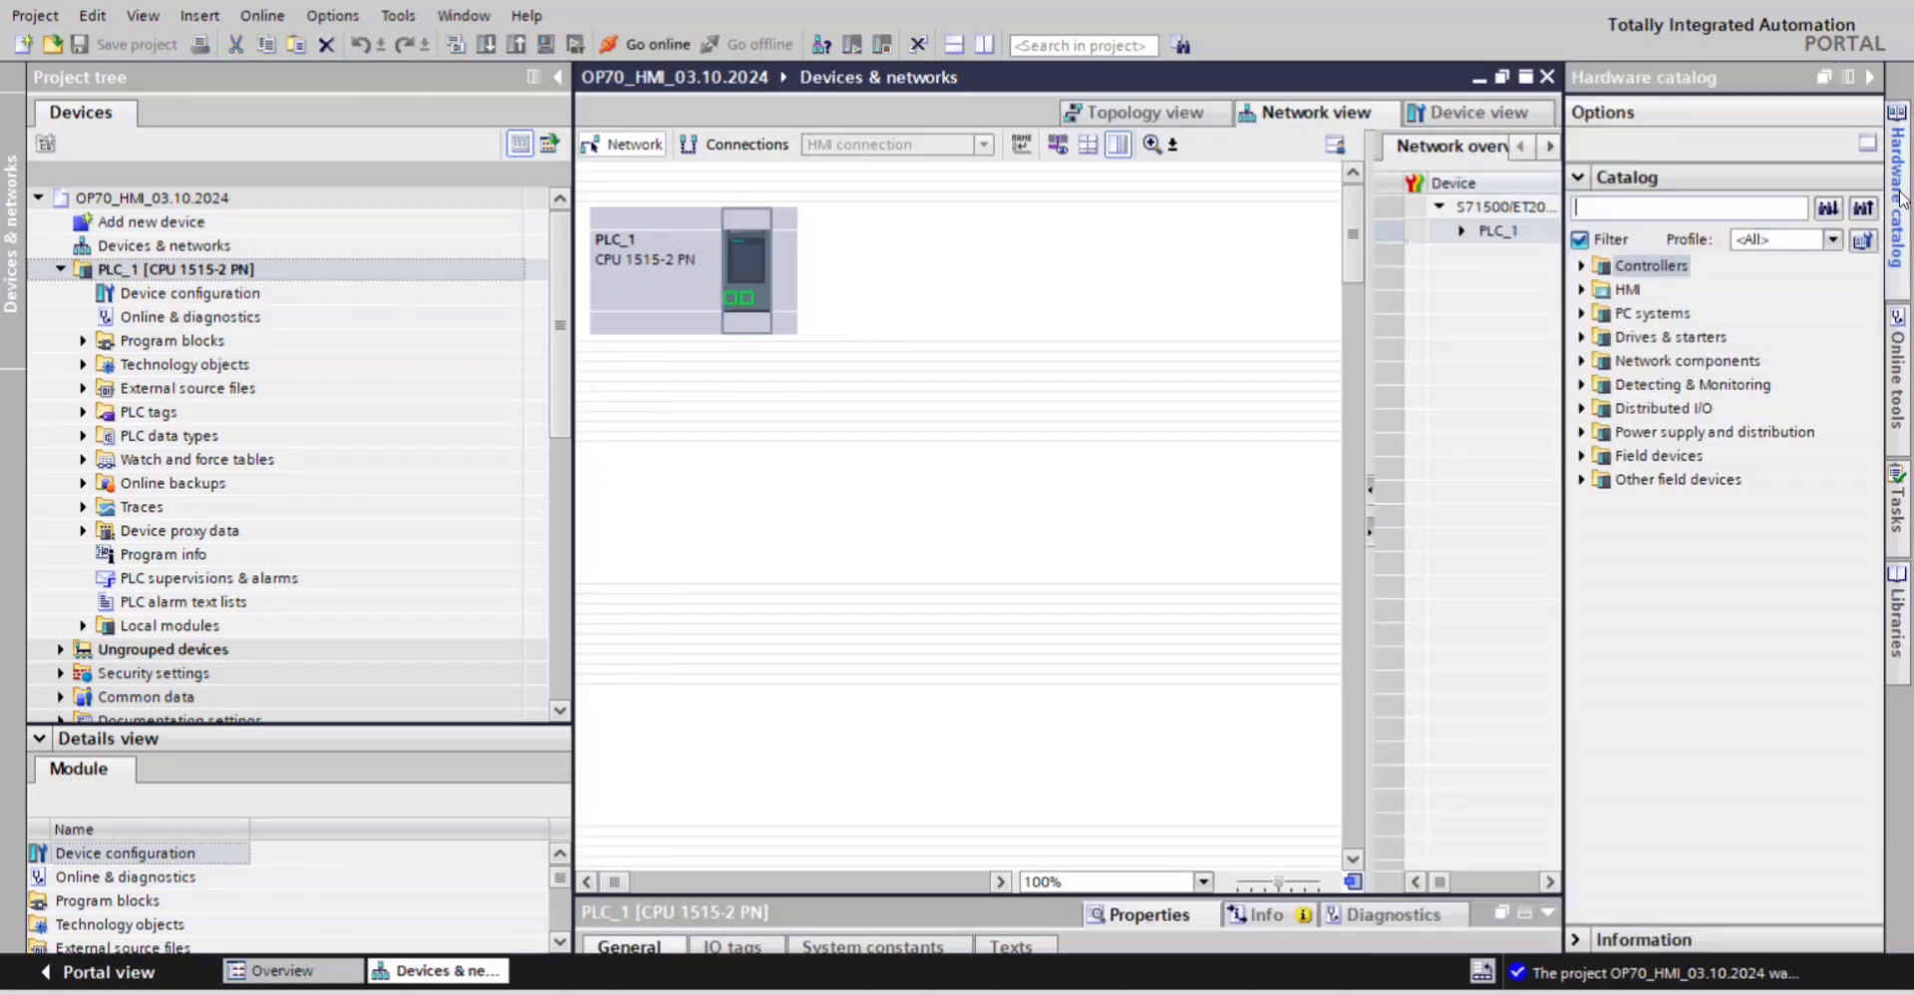
left_click(1612, 204)
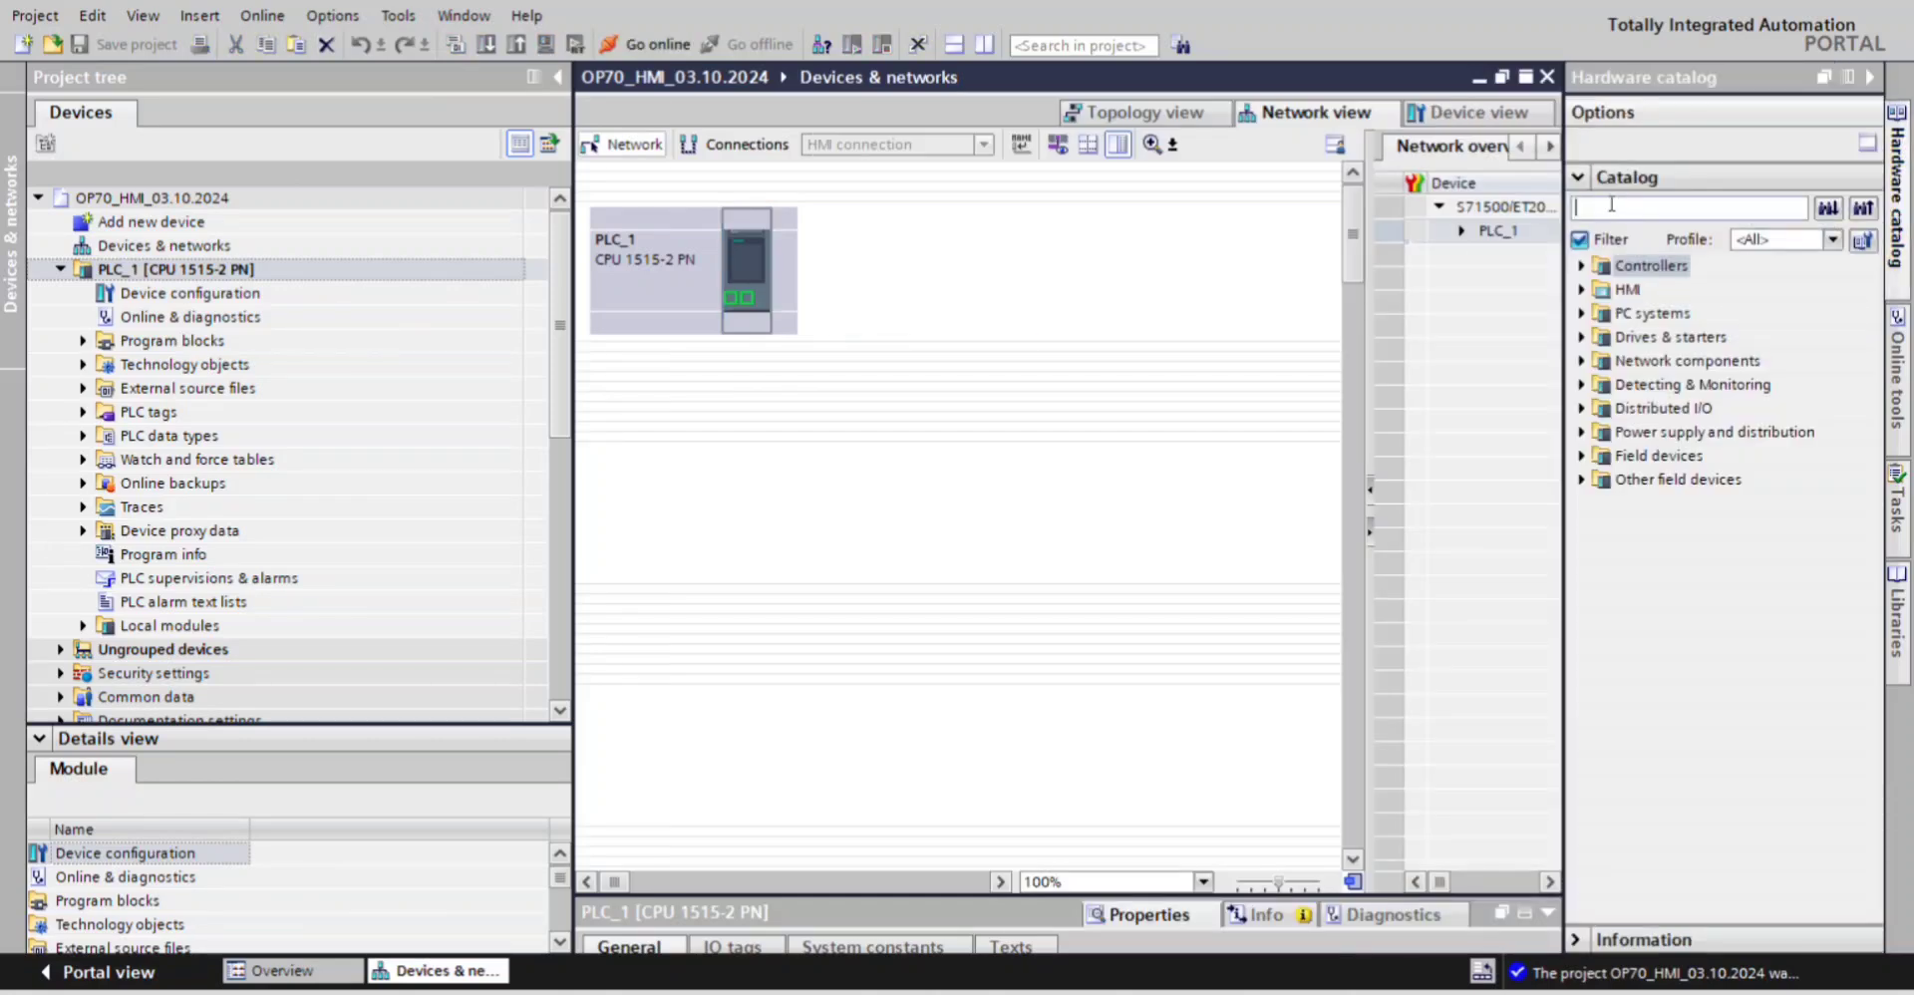
key("ctrl+v")
key("Return")
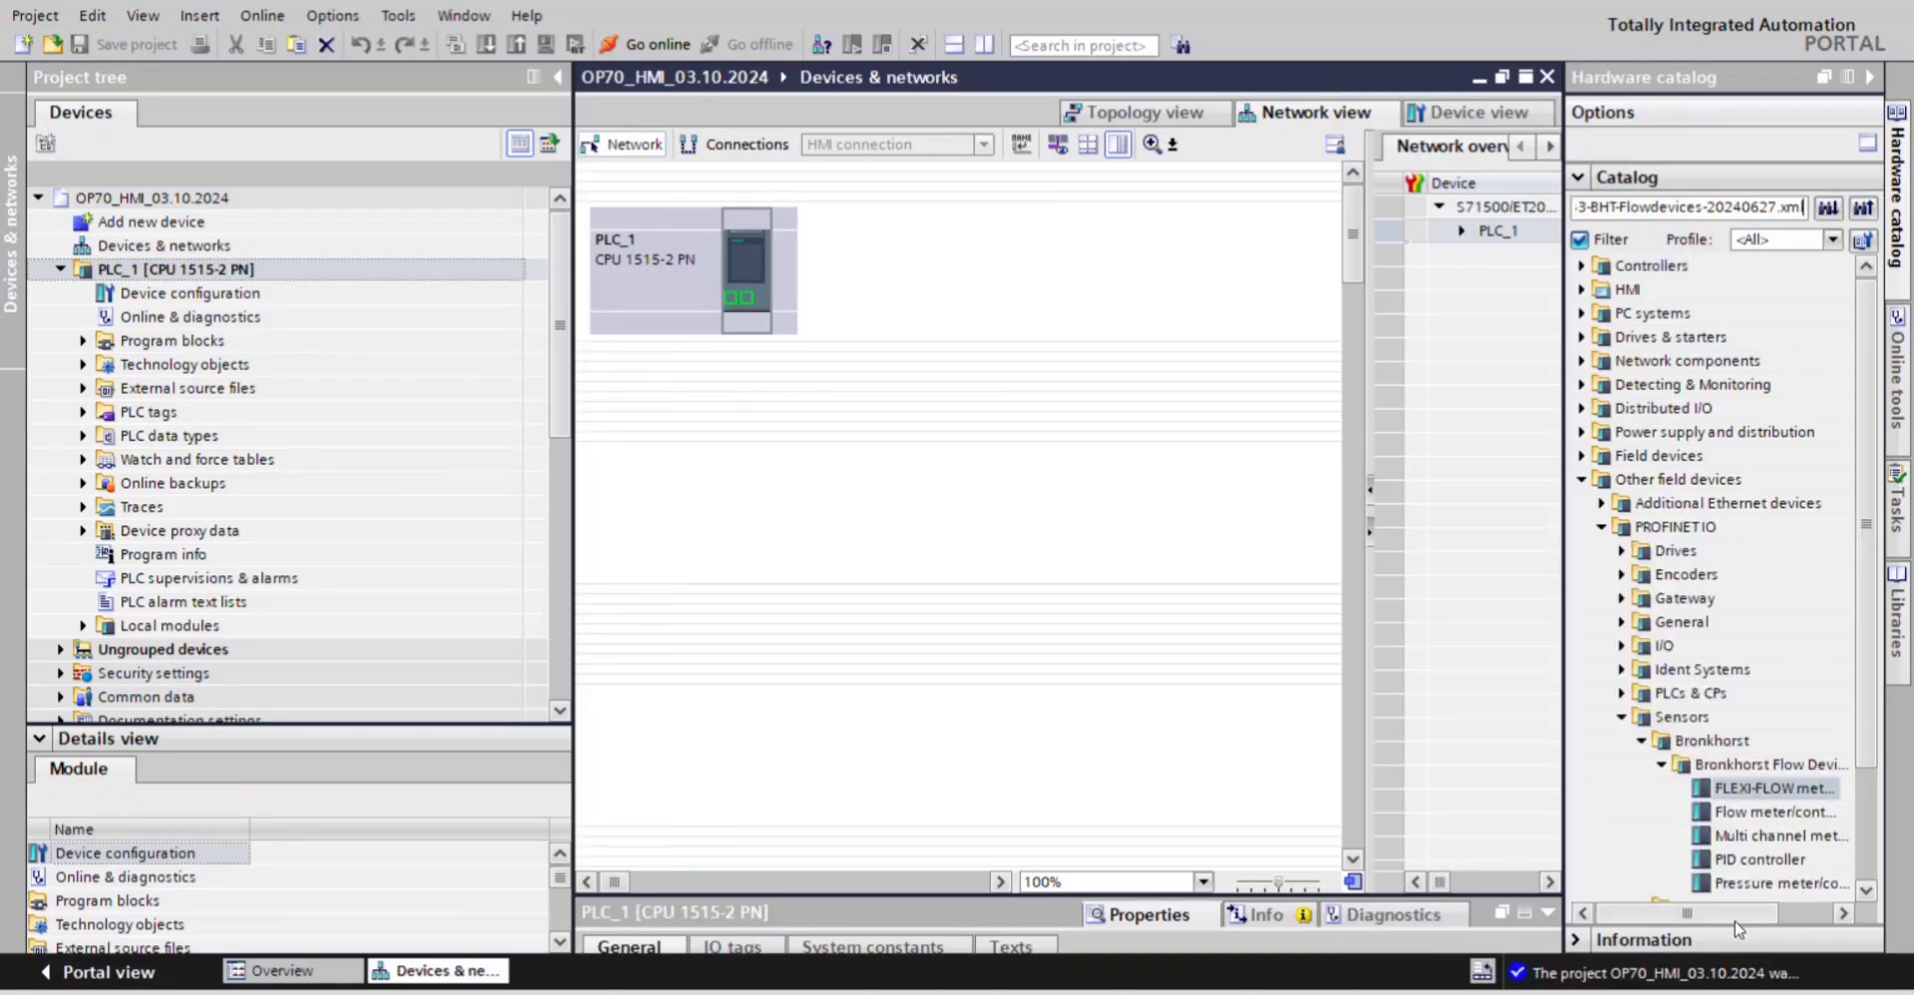
Add the FLEXI-FLOW meter/controller from Bronkhorst Flow Devices to the network
left_click_drag(1738, 916, 1752, 915)
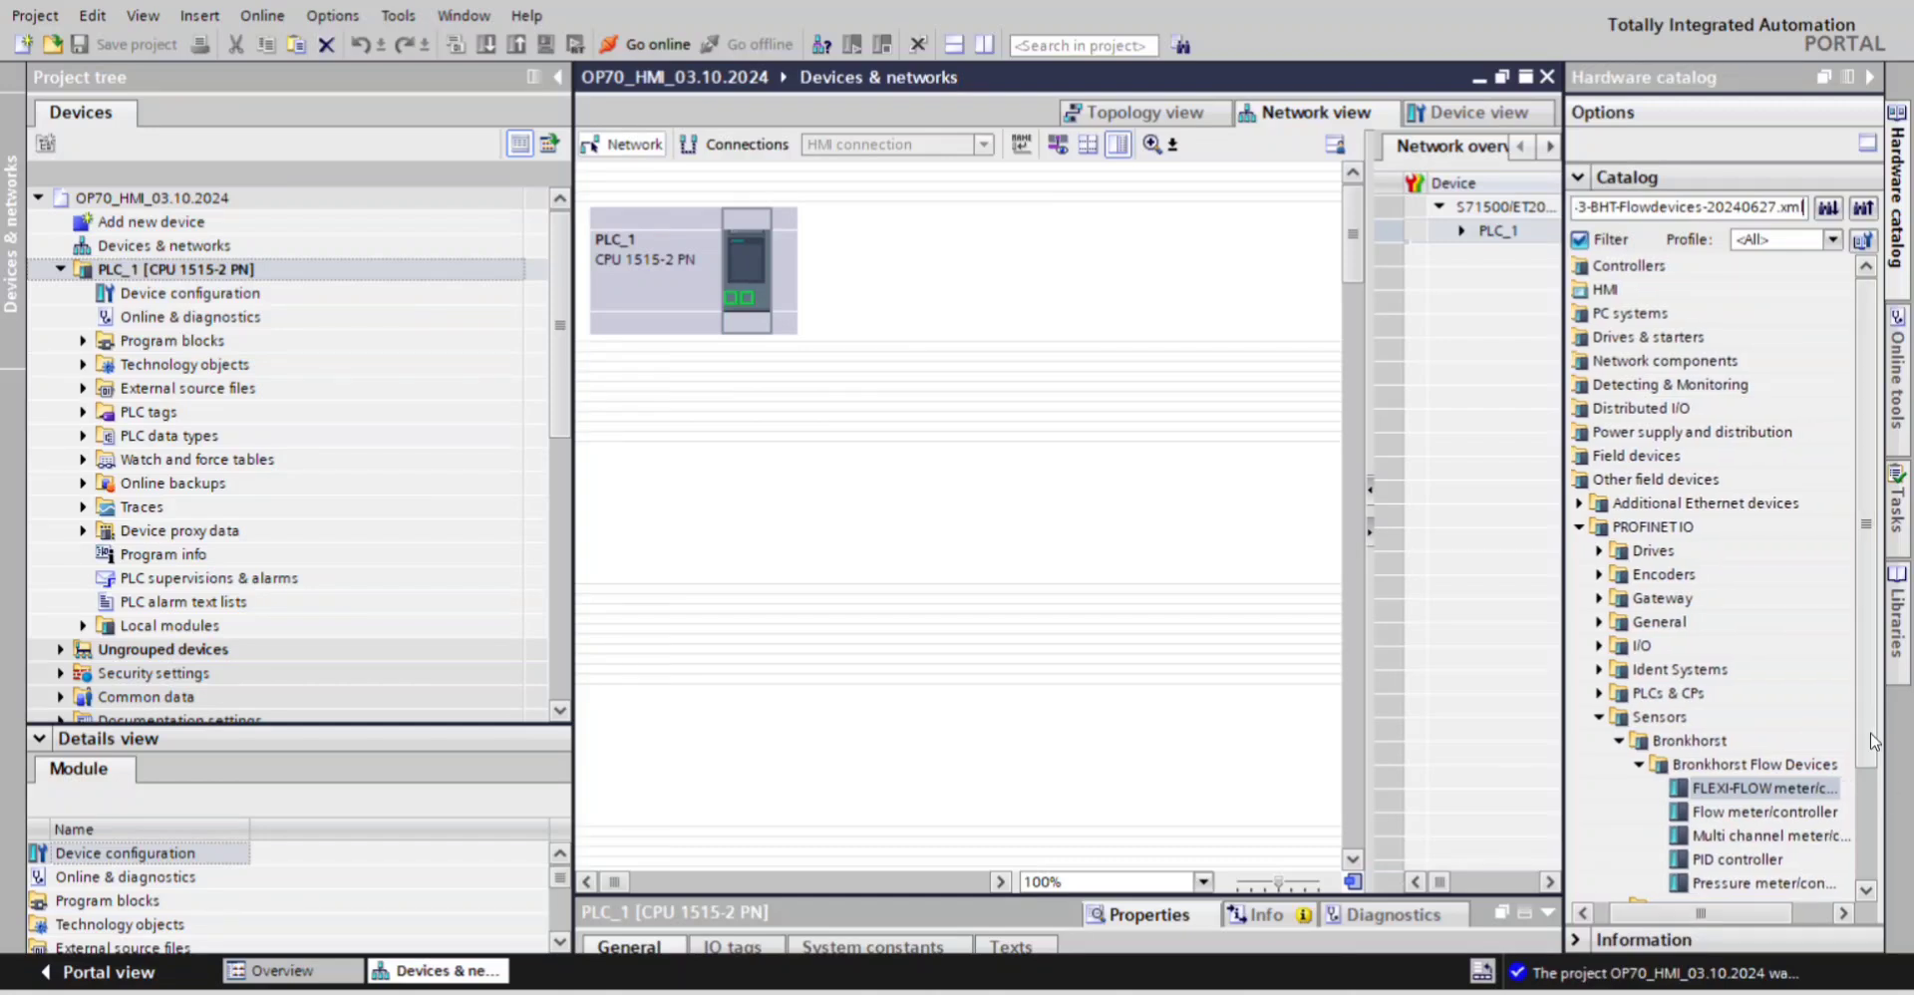
scroll(1870, 742, "down", 2)
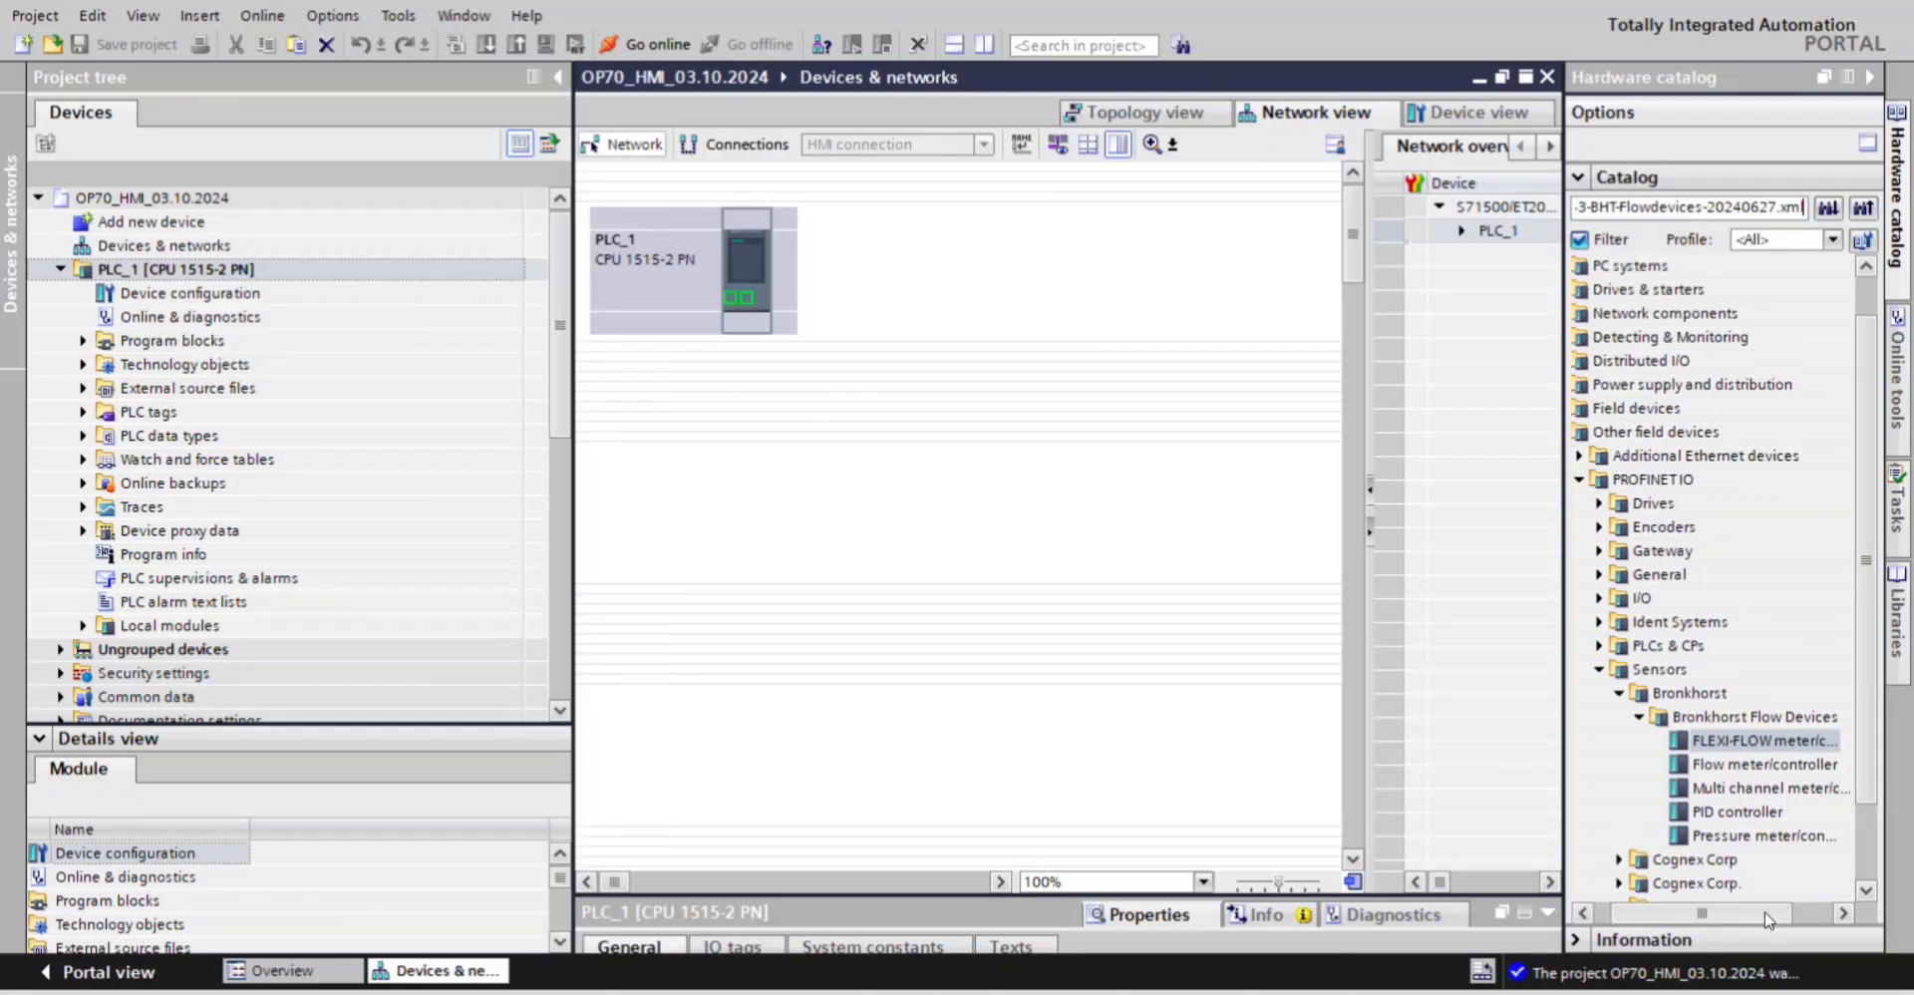
left_click_drag(1768, 919, 1800, 918)
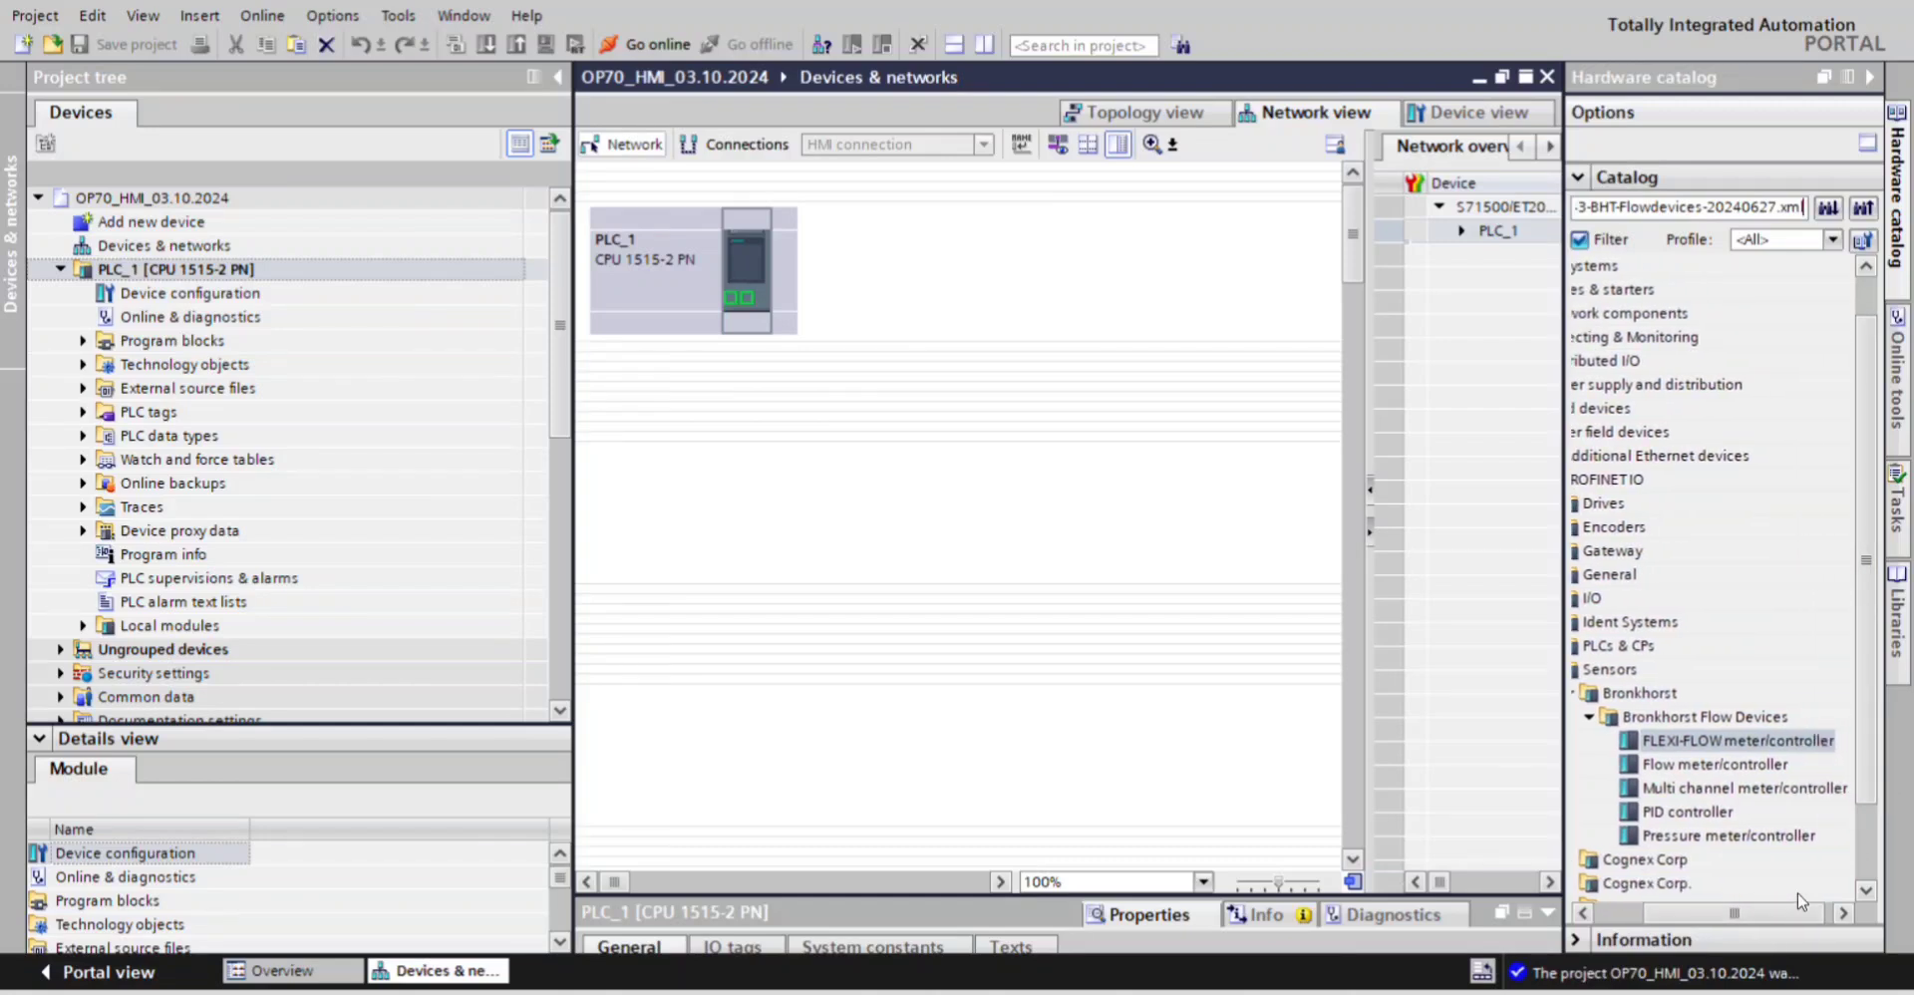
double_click(1691, 744)
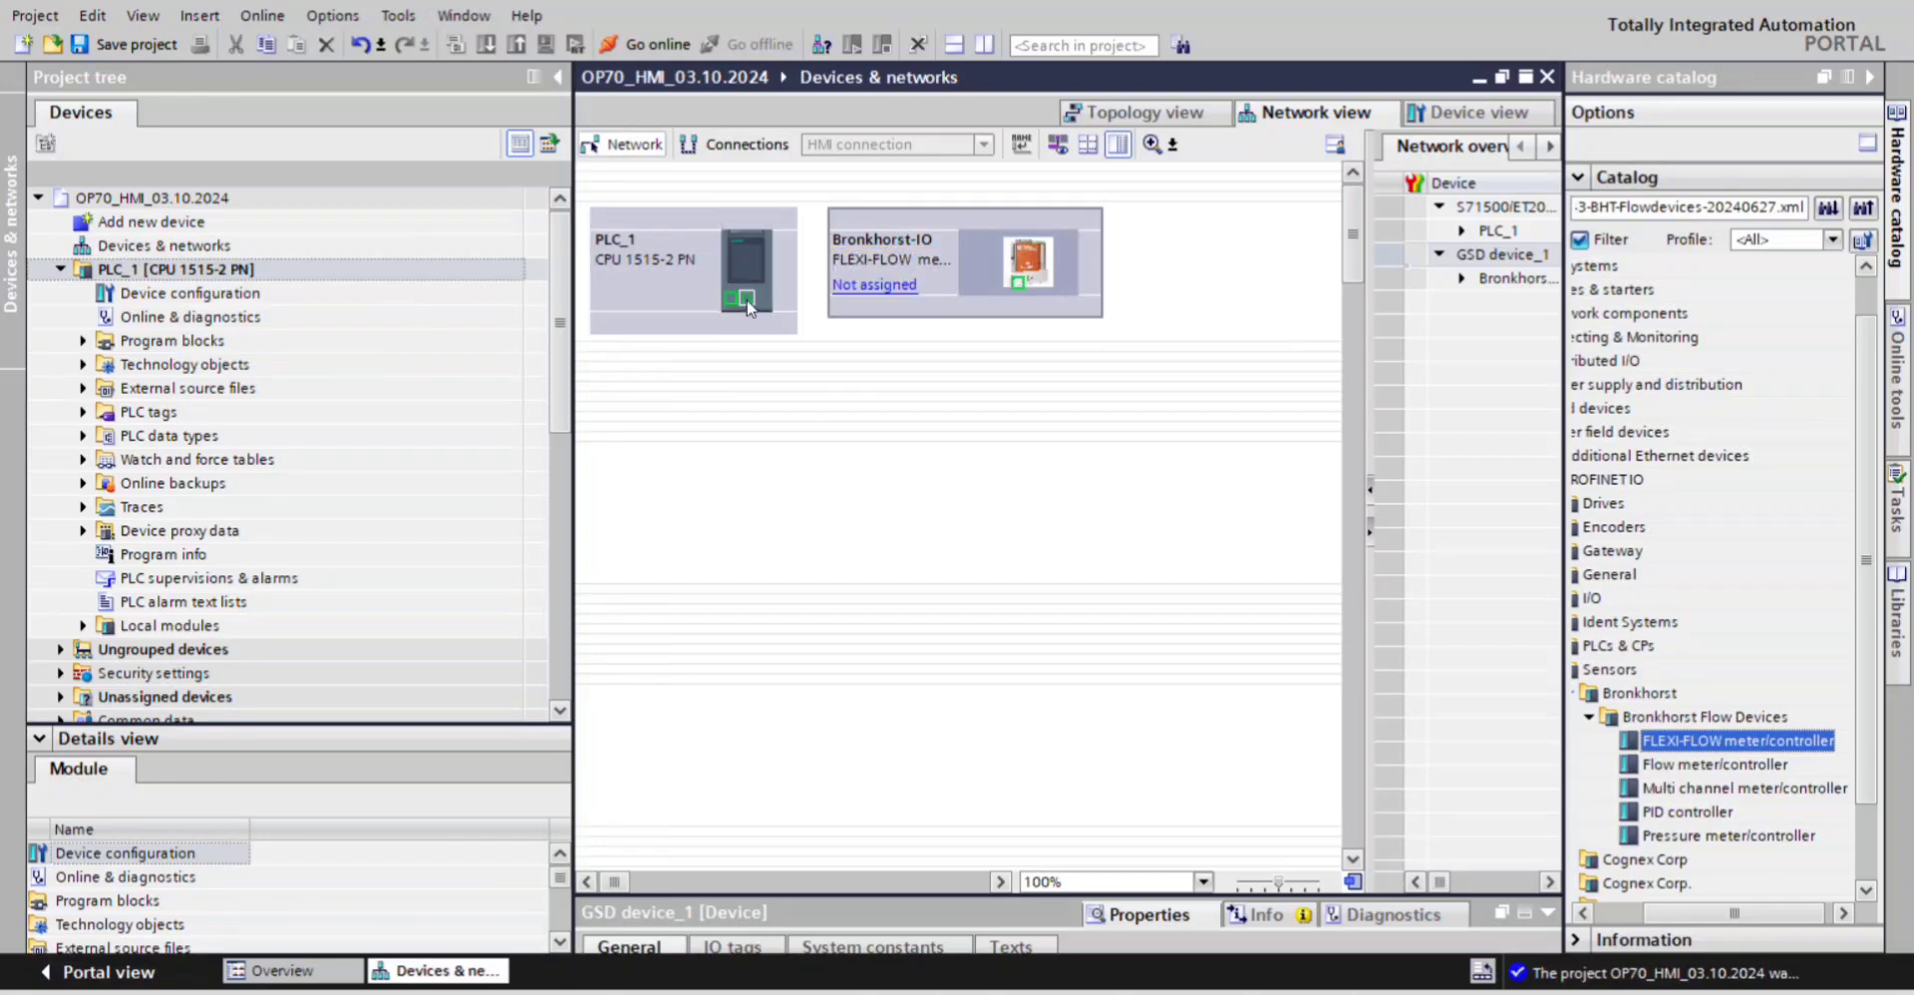
Connect the PROFINET port of PLC_1 to the Bronkhorst-IO device, assigning it to the PLC's IO system
left_click_drag(750, 308, 1017, 285)
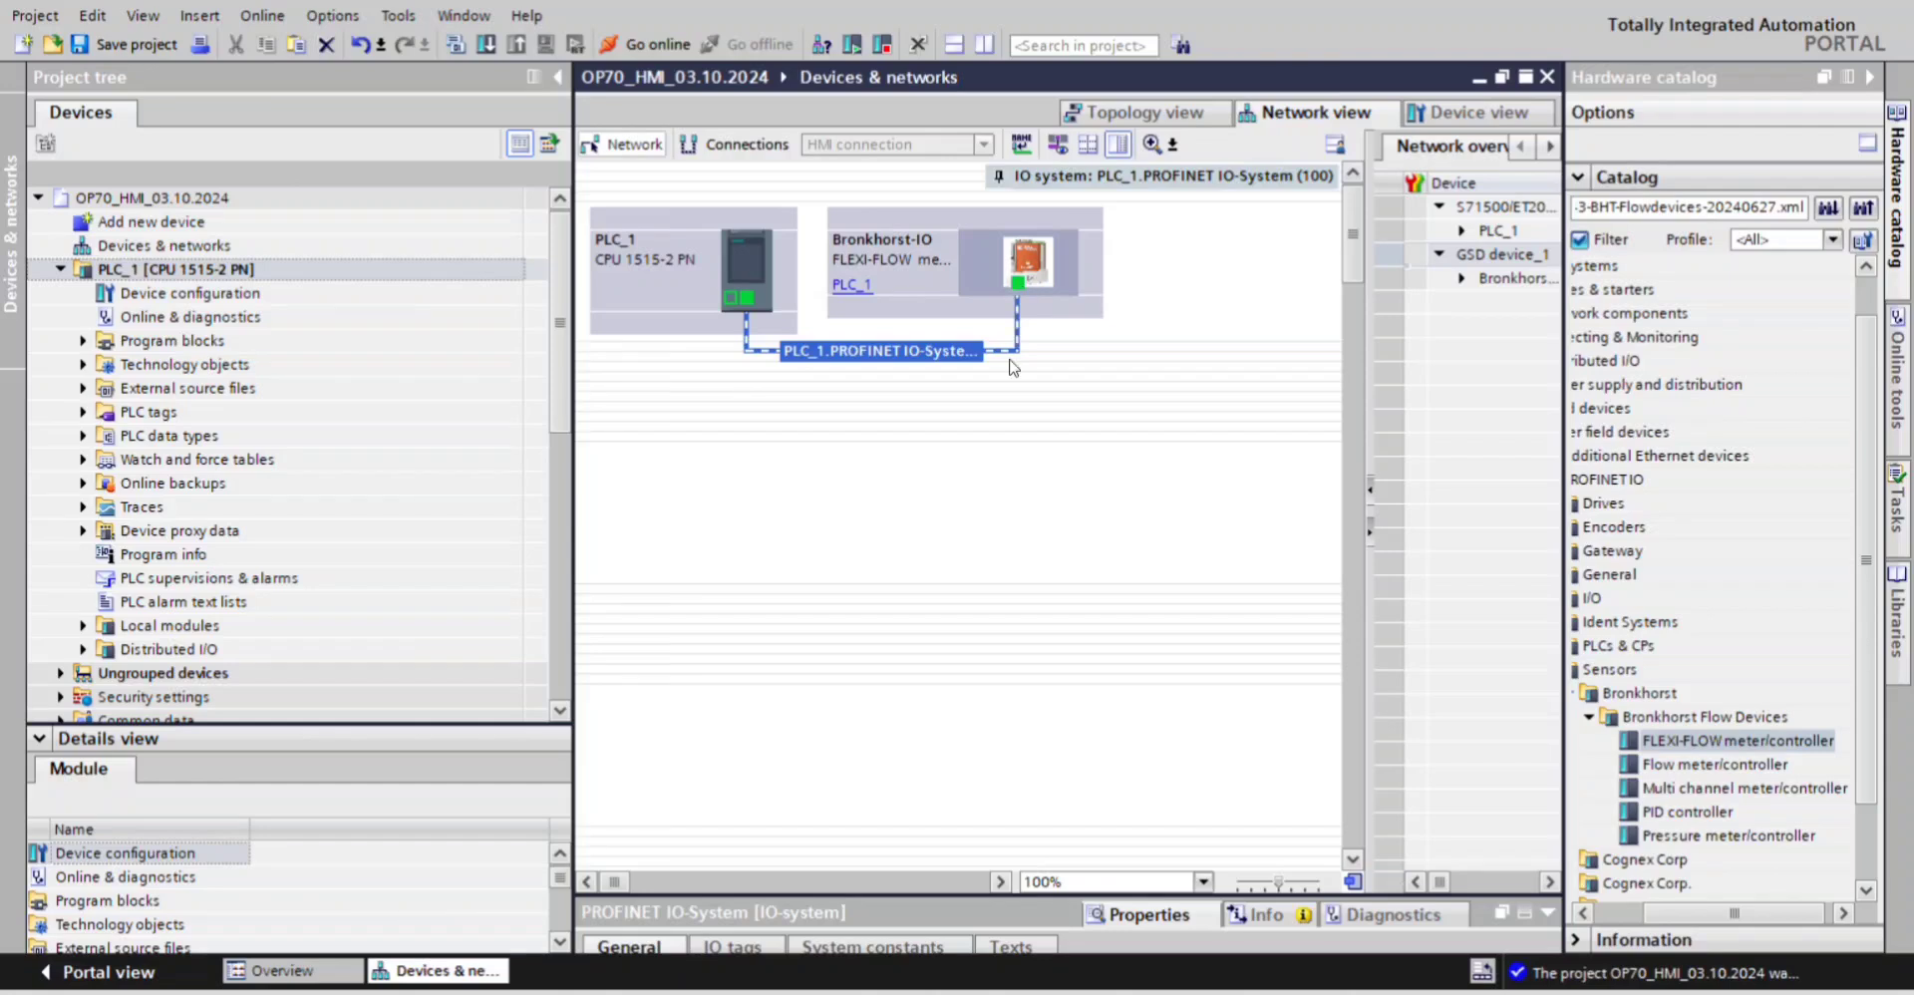
left_click(965, 439)
left_click(937, 257)
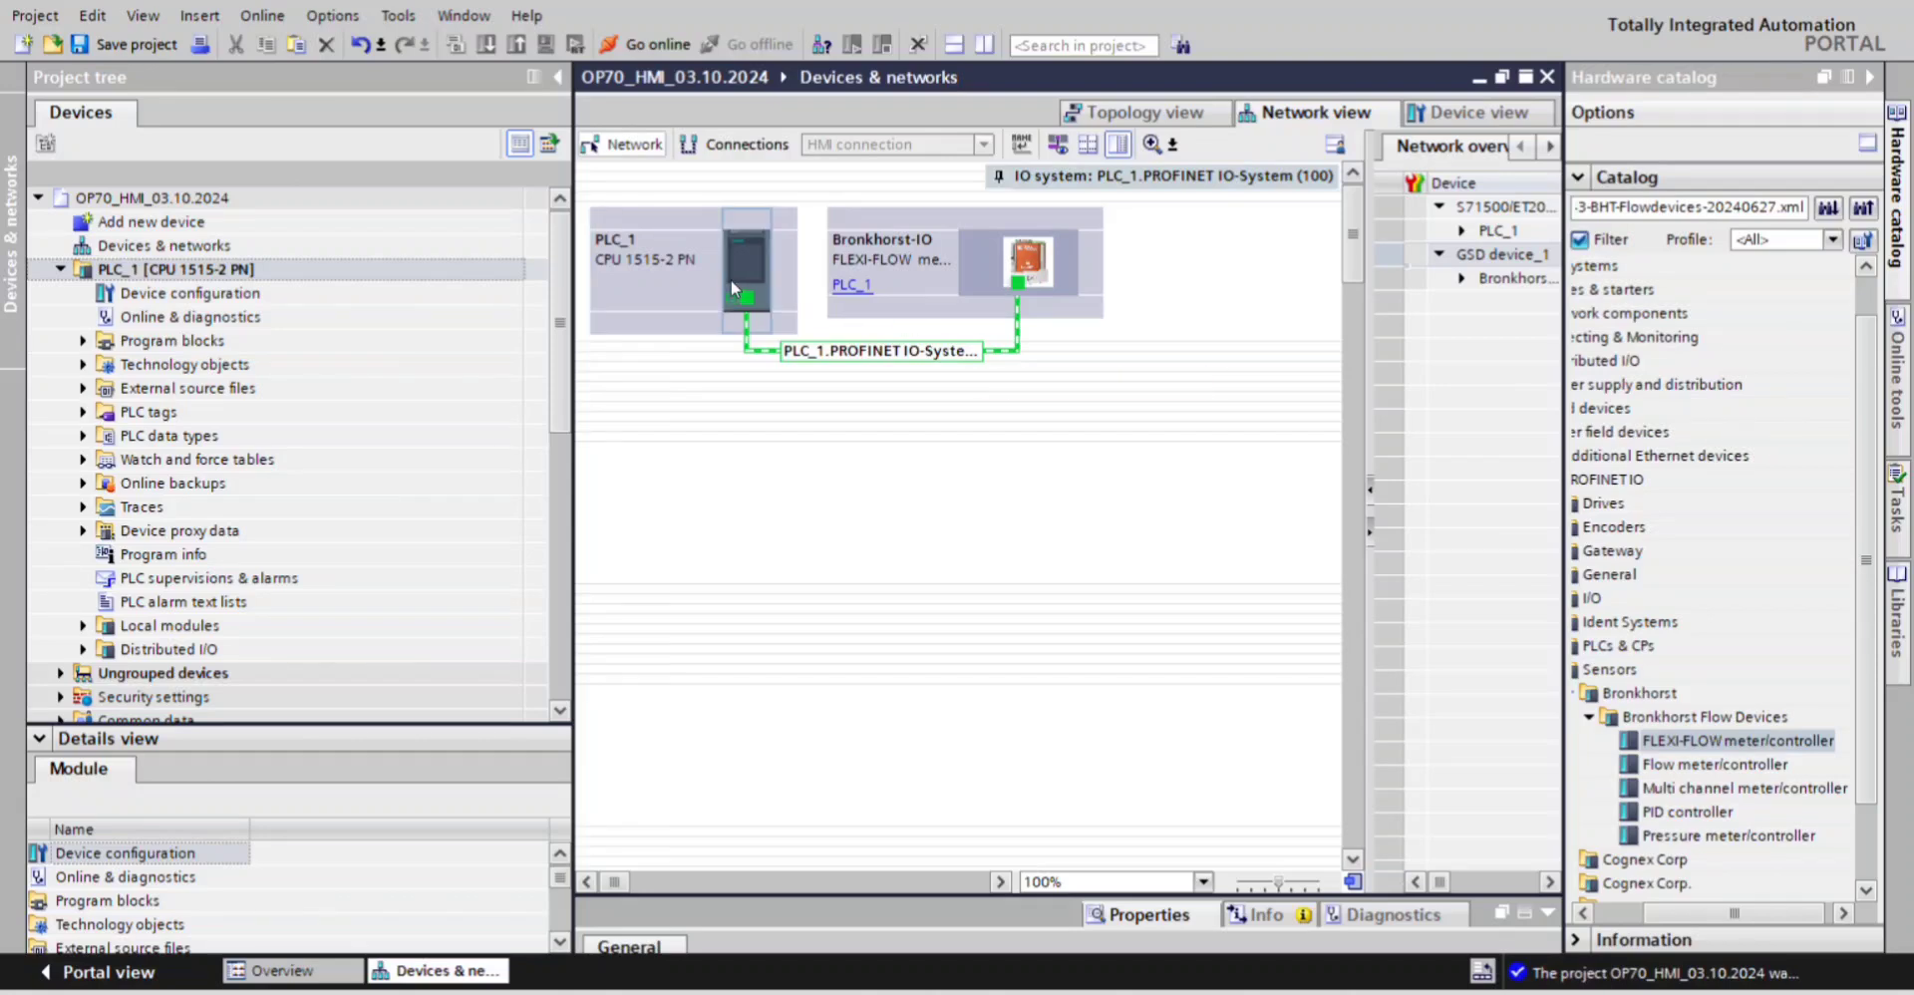
Open the device view of Bronkhorst-IO and expand its Head module, Module and Submodules catalog folders
double_click(983, 261)
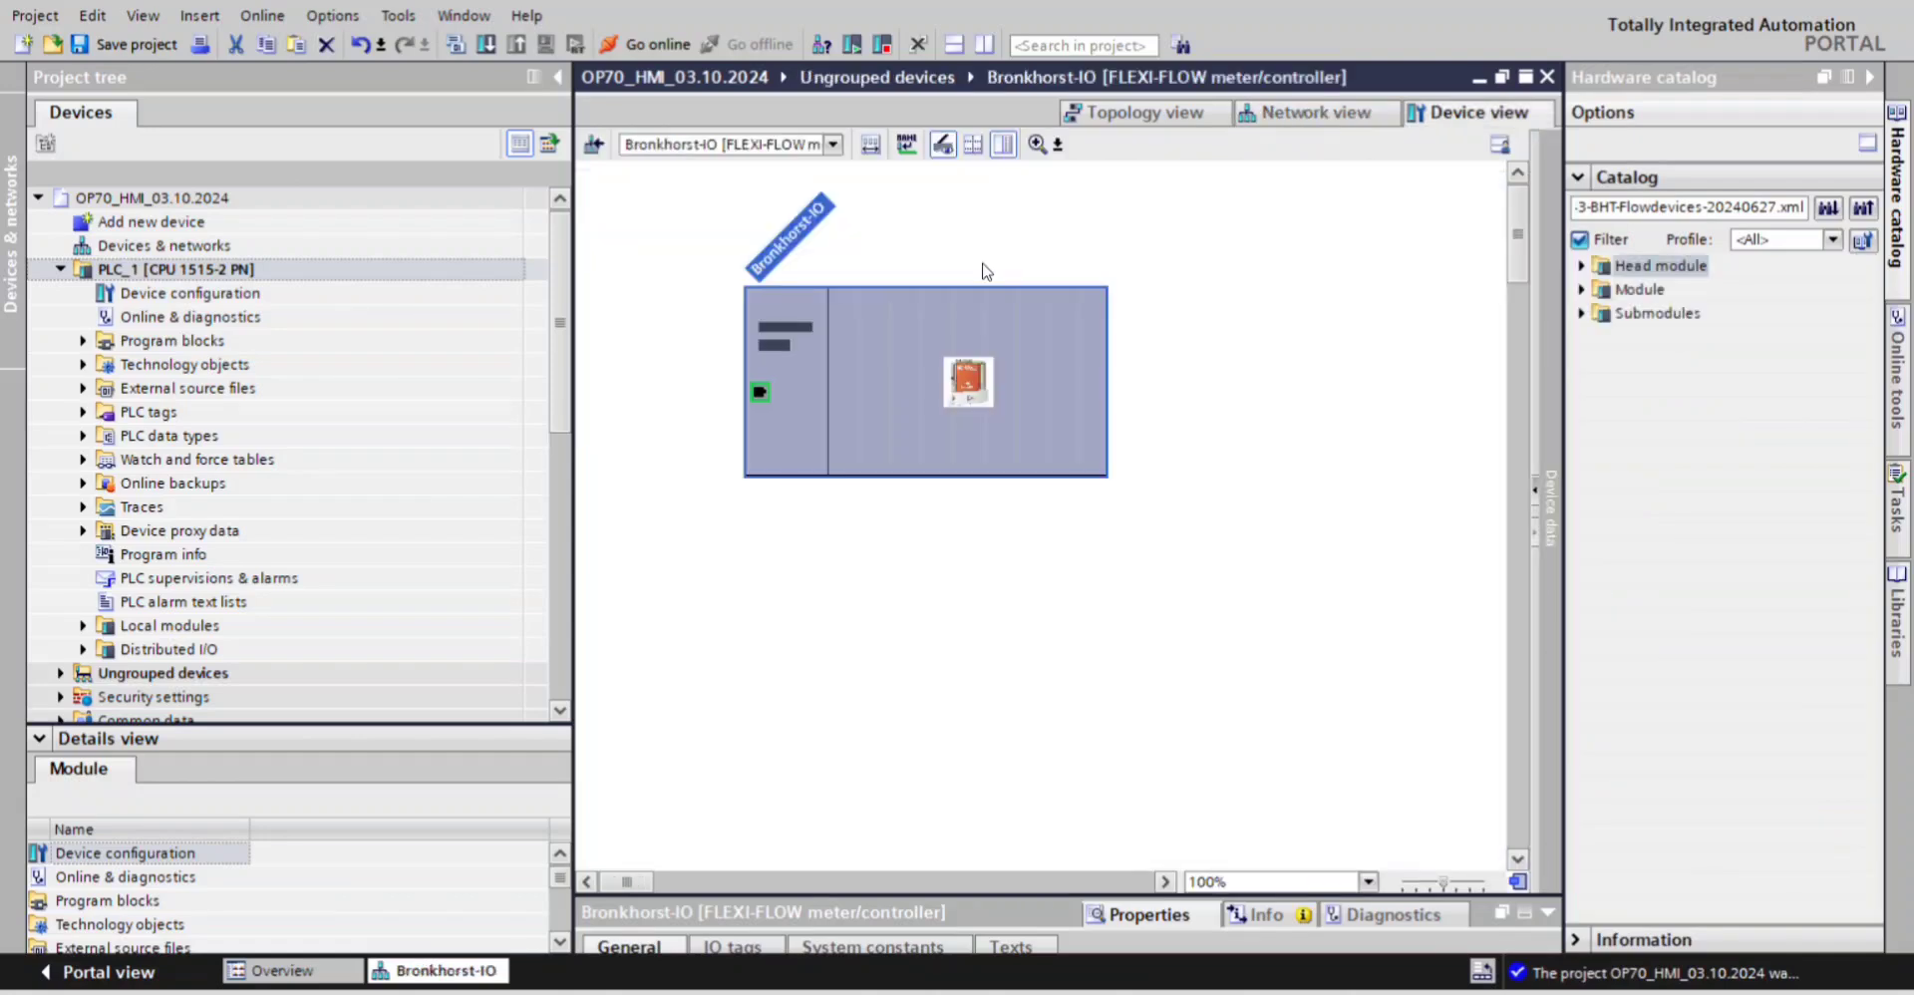
left_click(1583, 269)
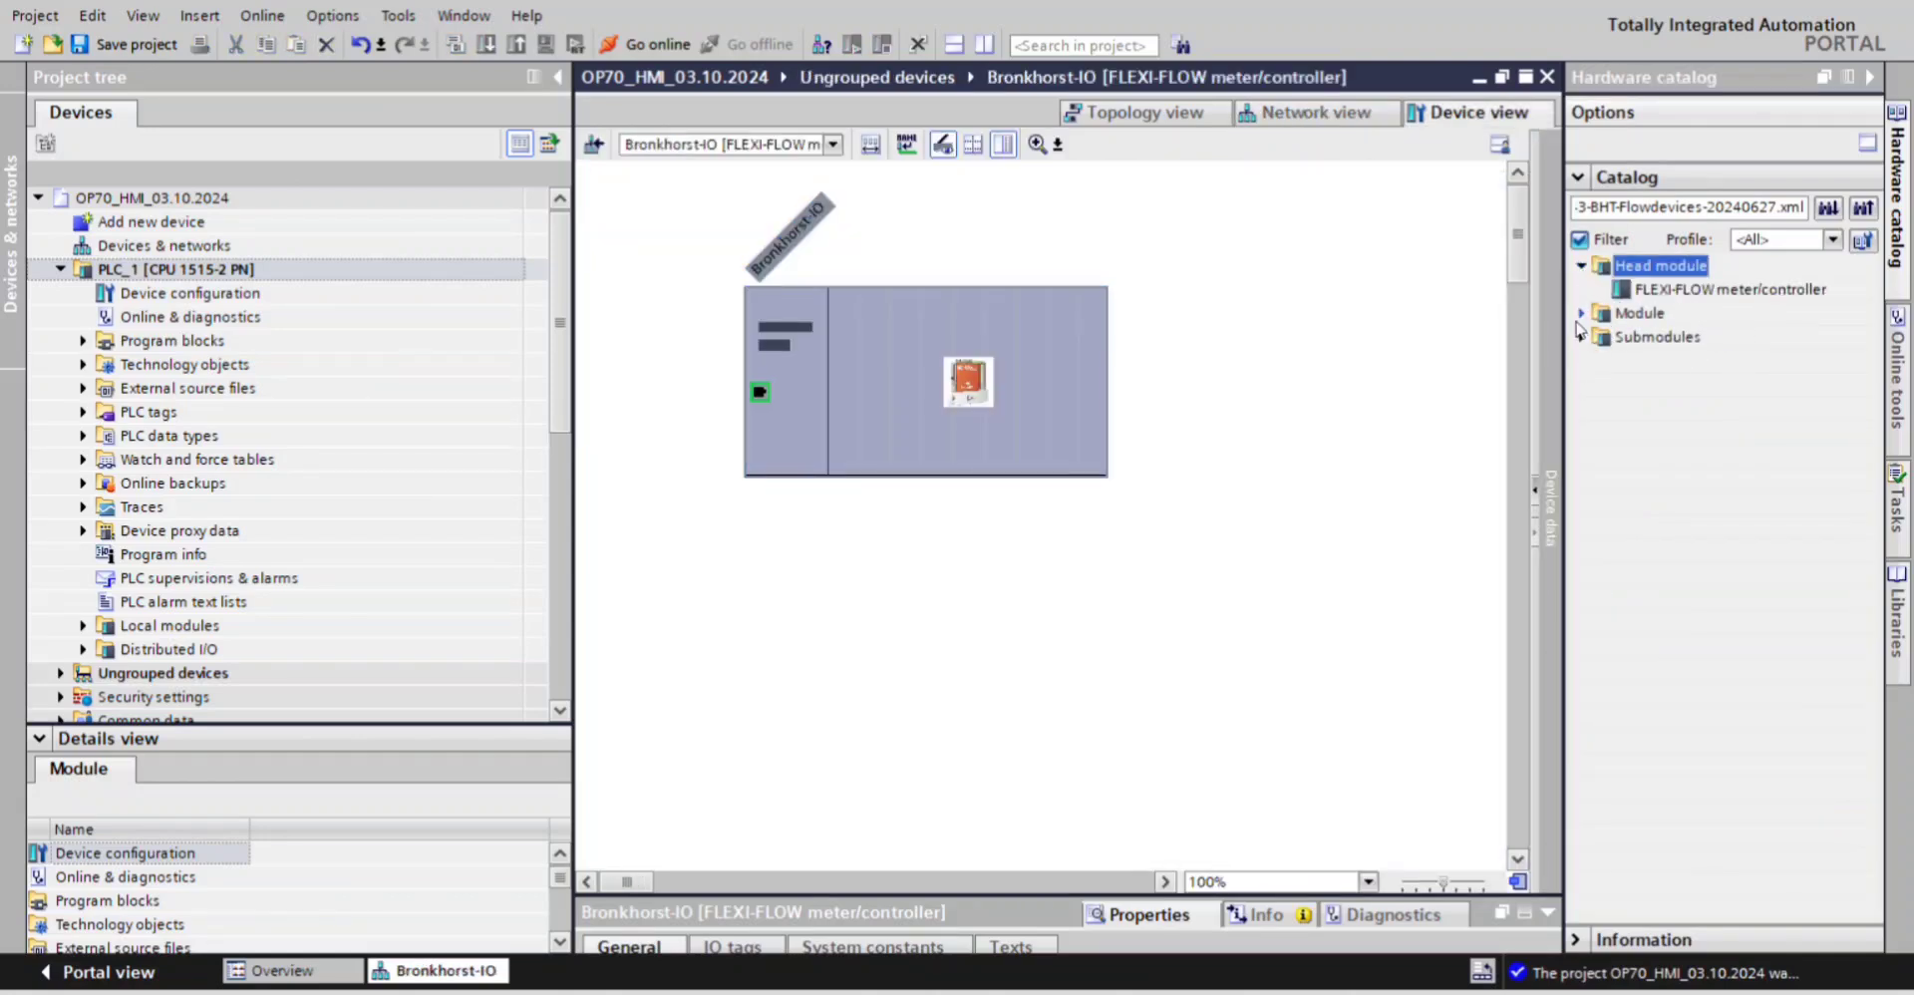
left_click(1580, 315)
left_click(1585, 410)
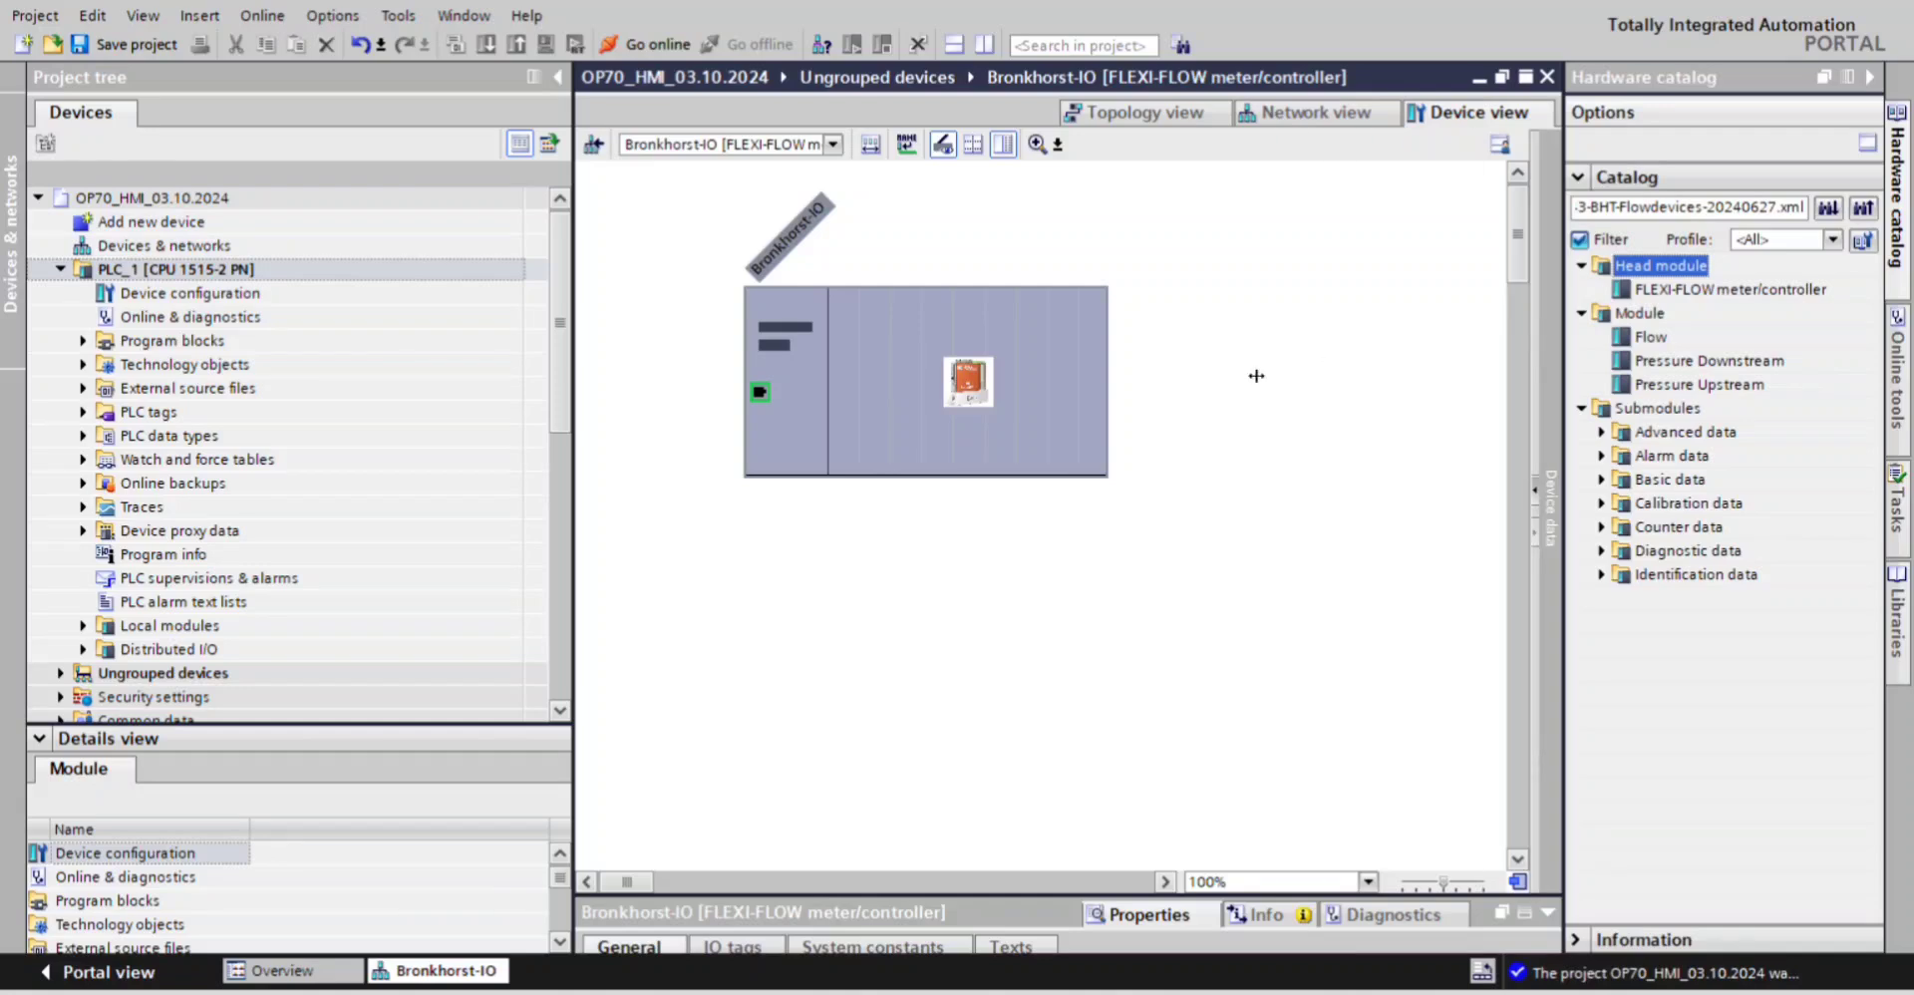
Show the Bronkhorst-IO device overview and examine its PN-IO ports, Flow_1 slots and address columns
left_click(1535, 332)
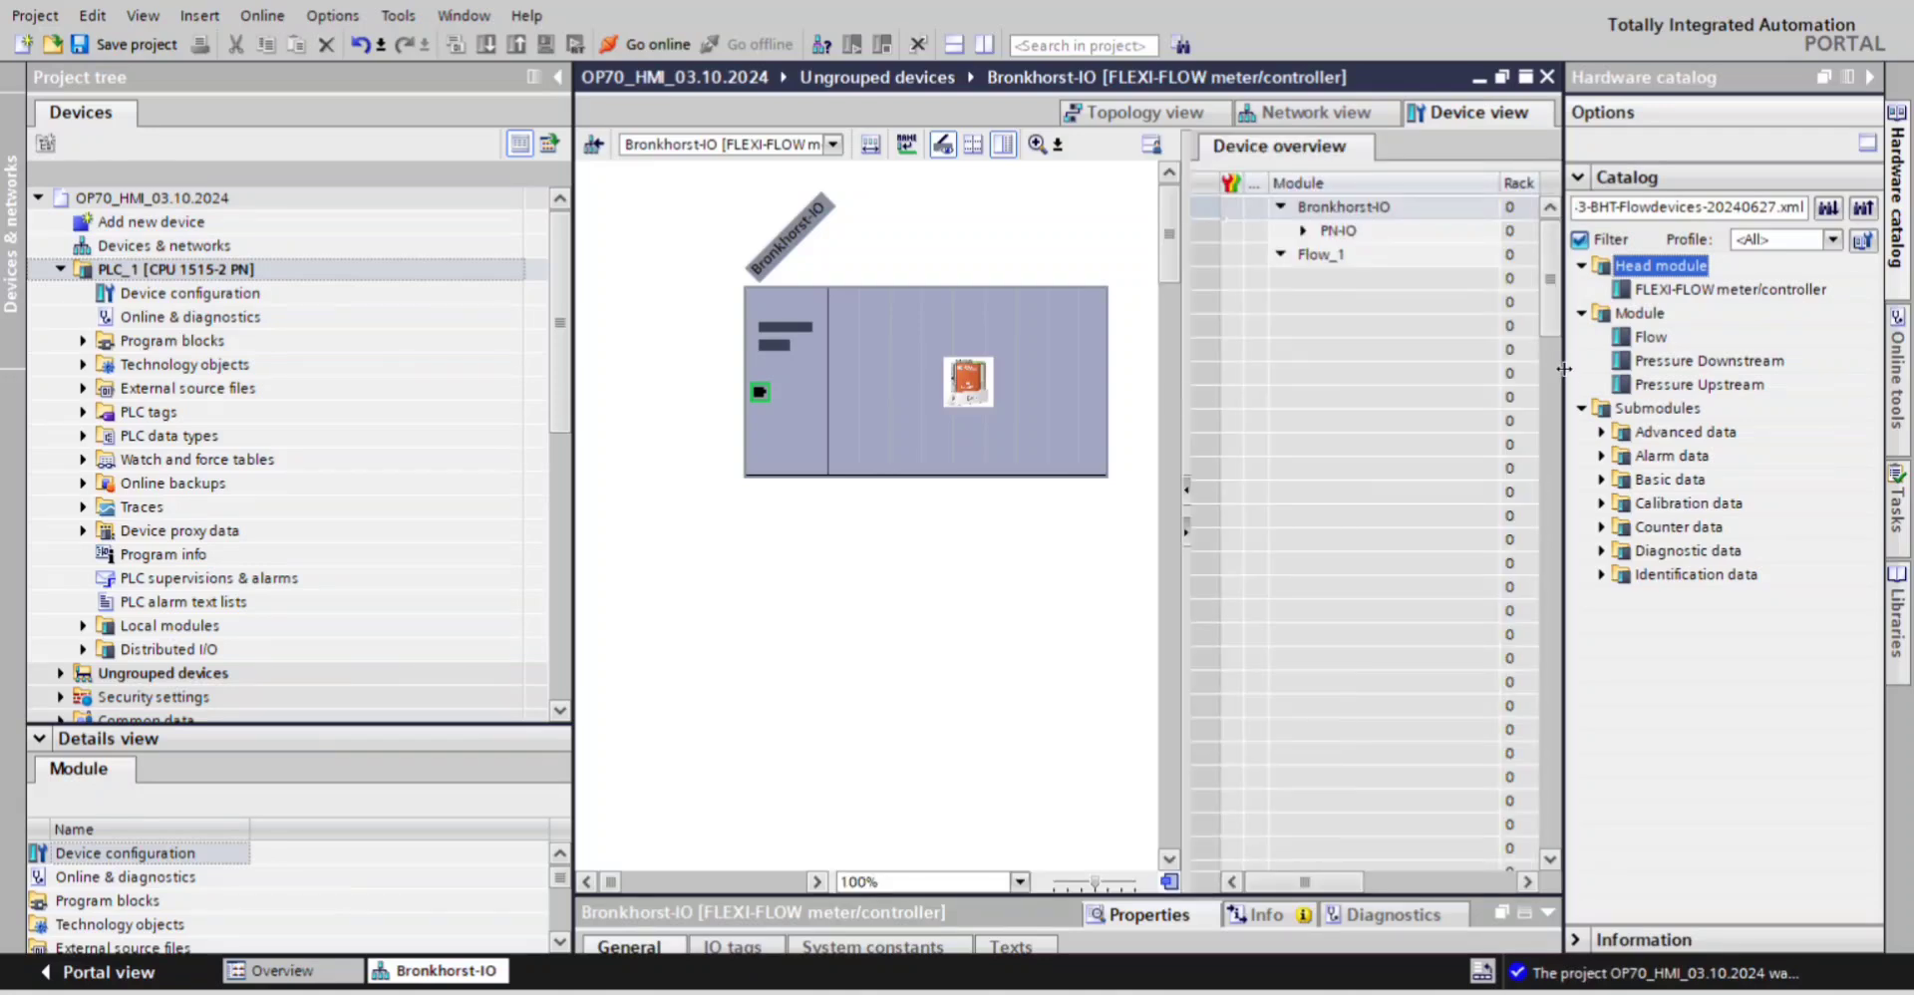
left_click_drag(1564, 369, 1727, 367)
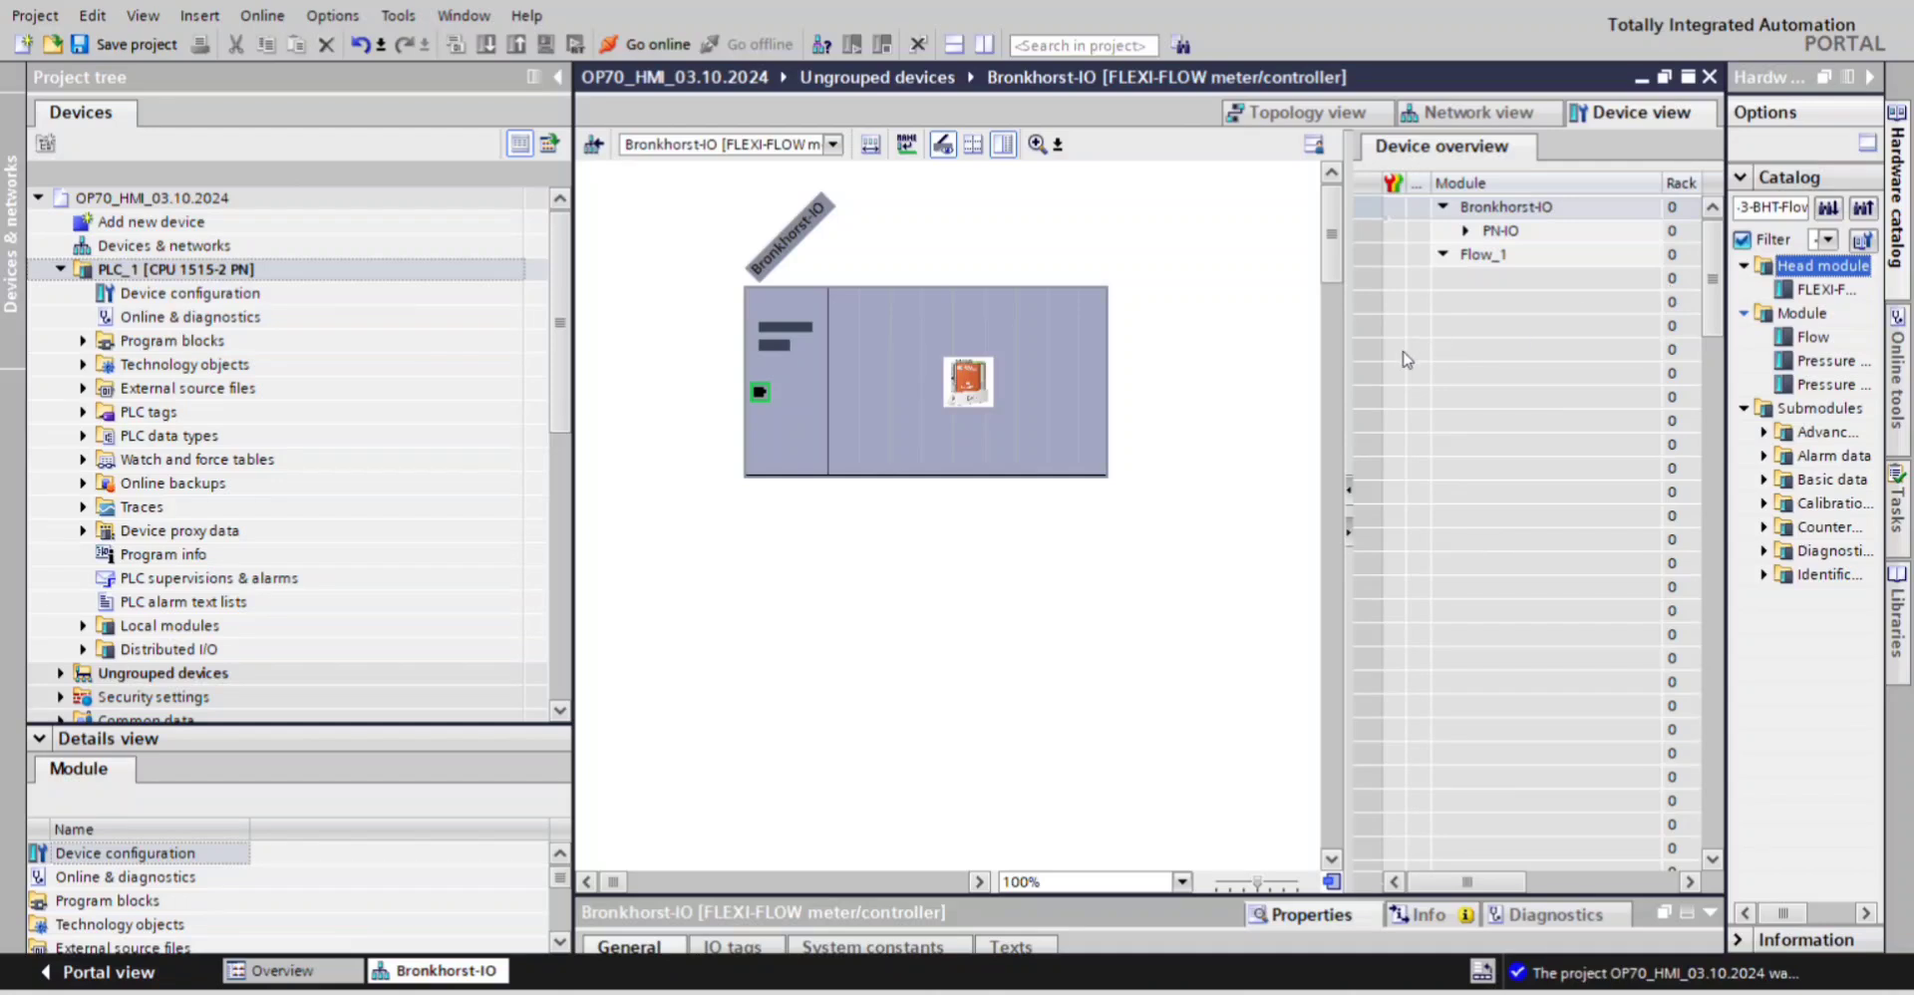
left_click(1465, 230)
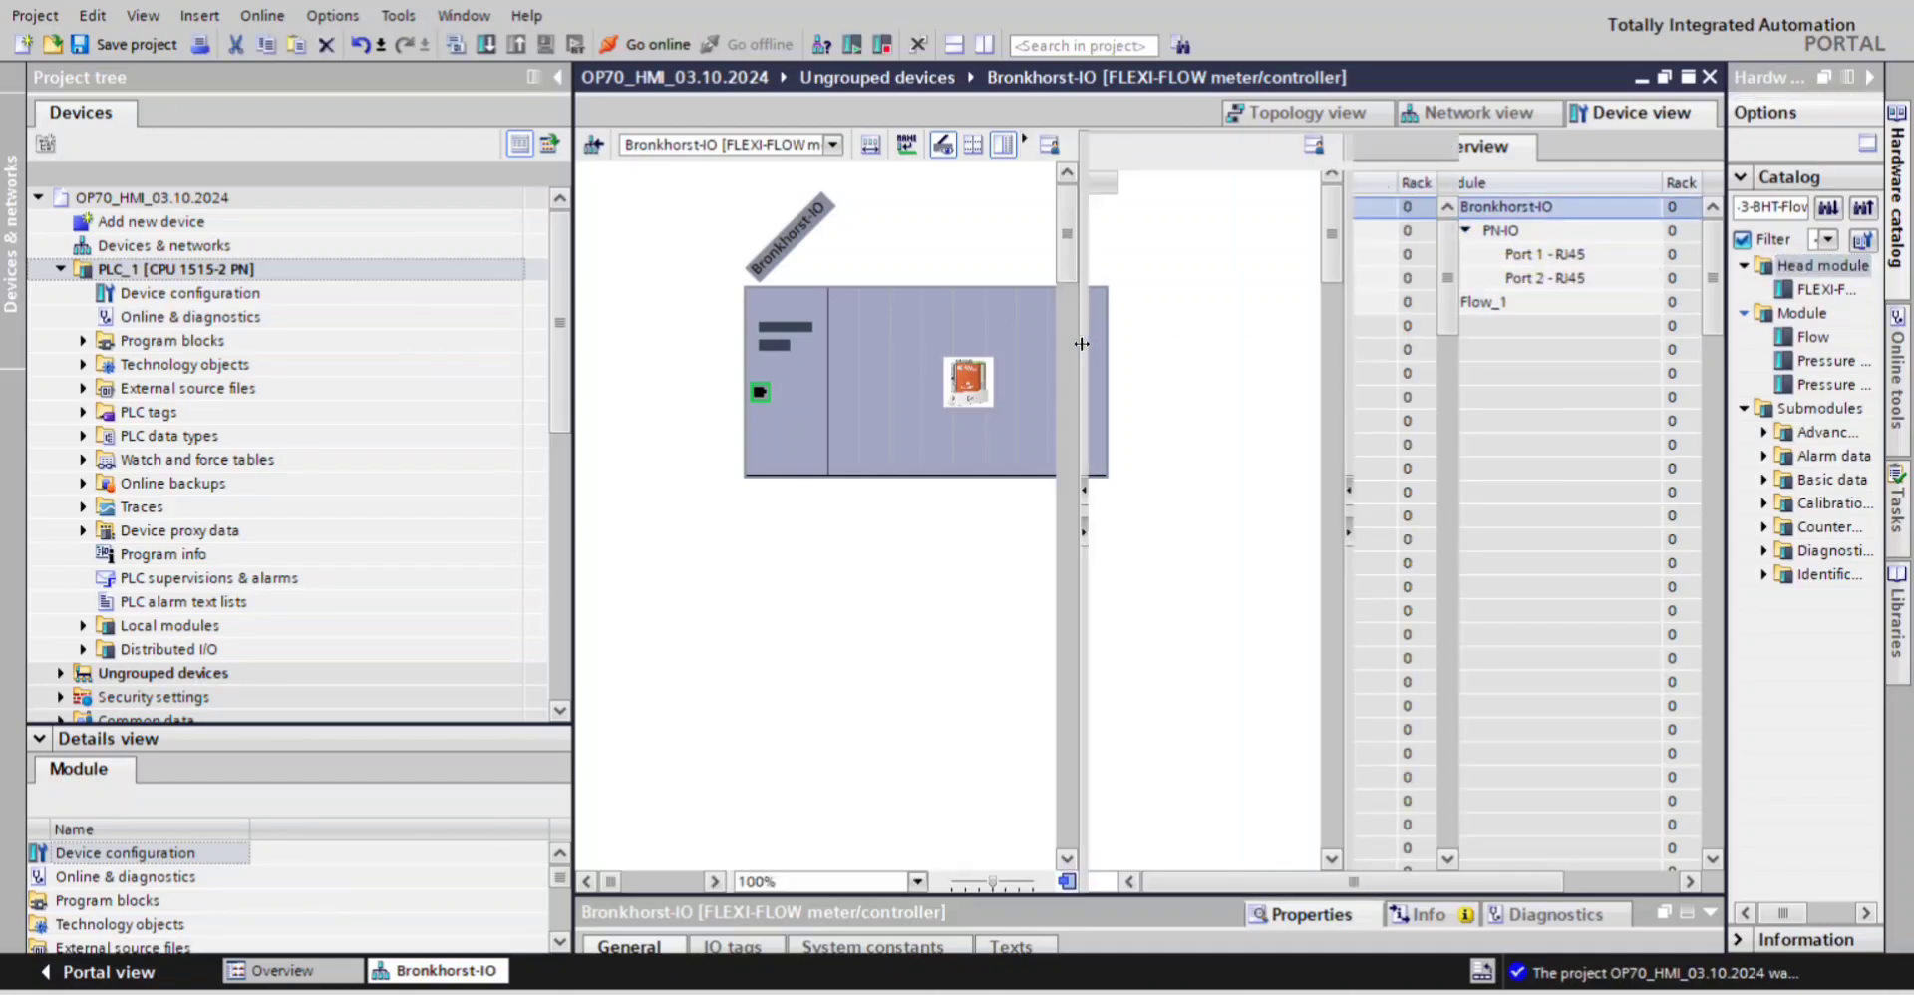
left_click_drag(1345, 330, 1083, 330)
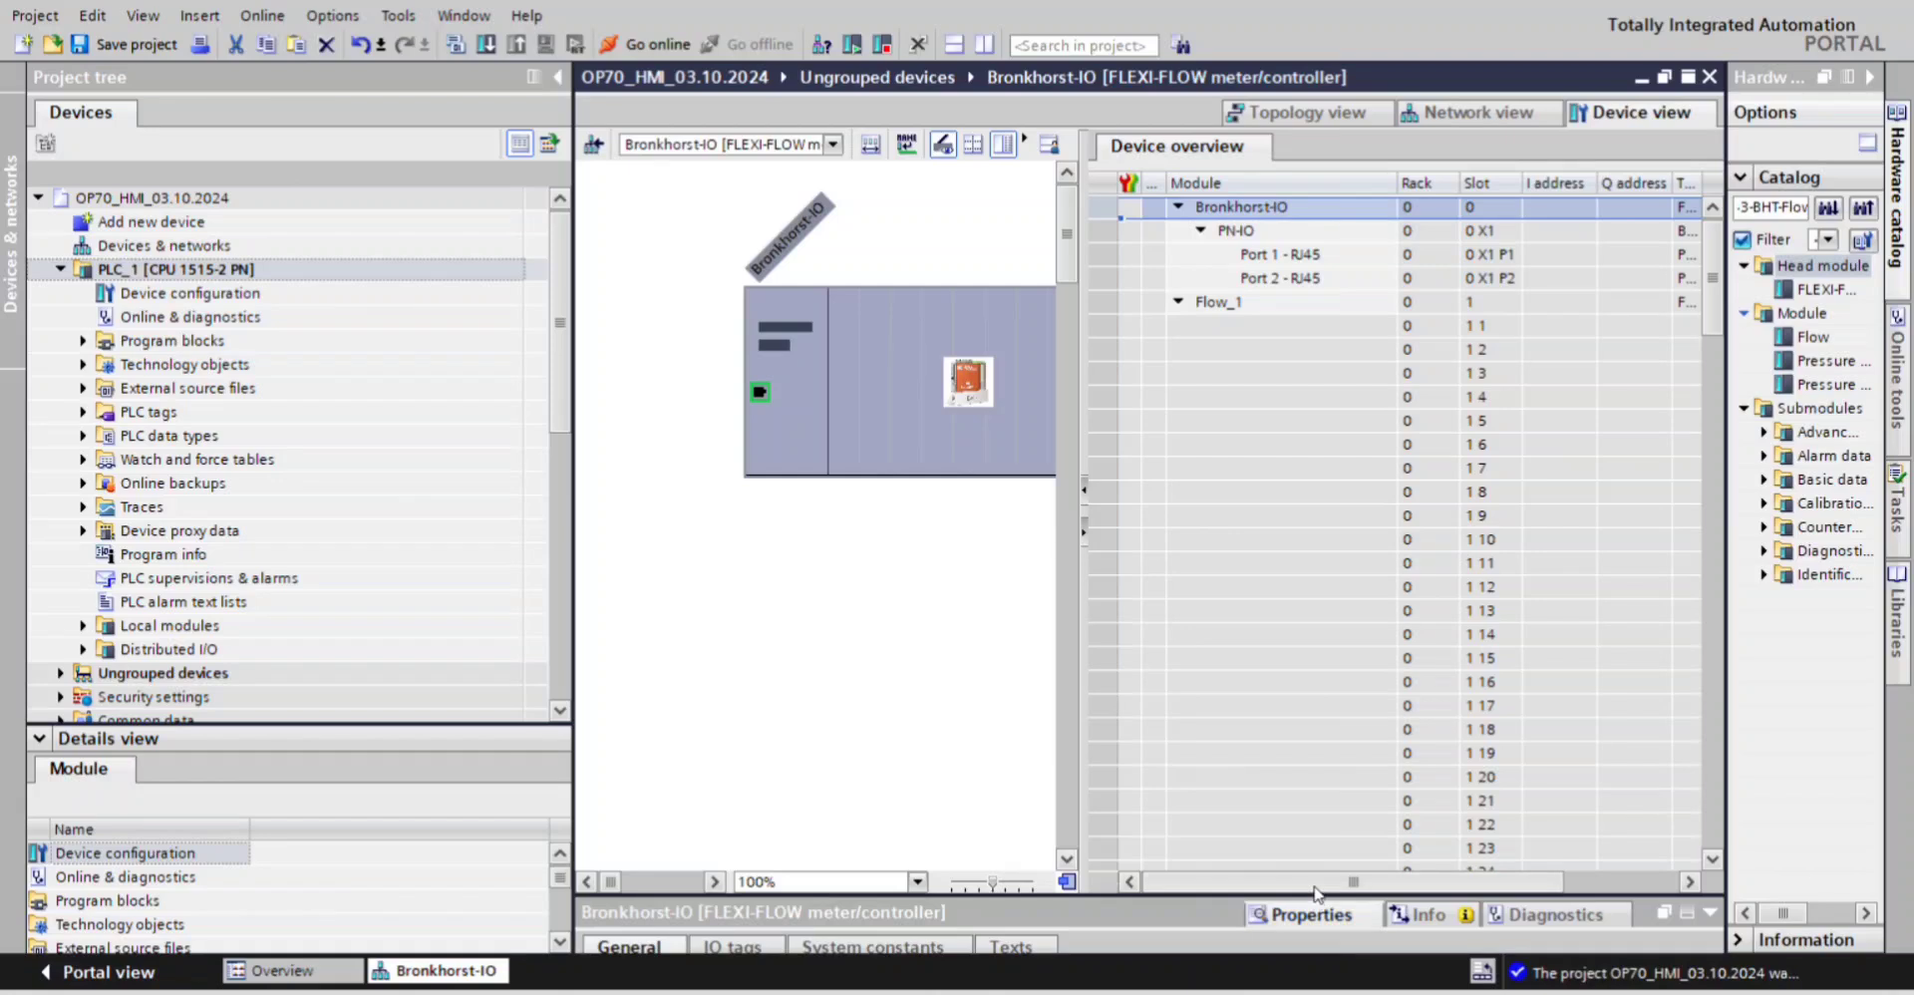
mouse_move(1318, 887)
left_mouse_down()
mouse_move(1445, 854)
mouse_move(1301, 900)
left_mouse_up()
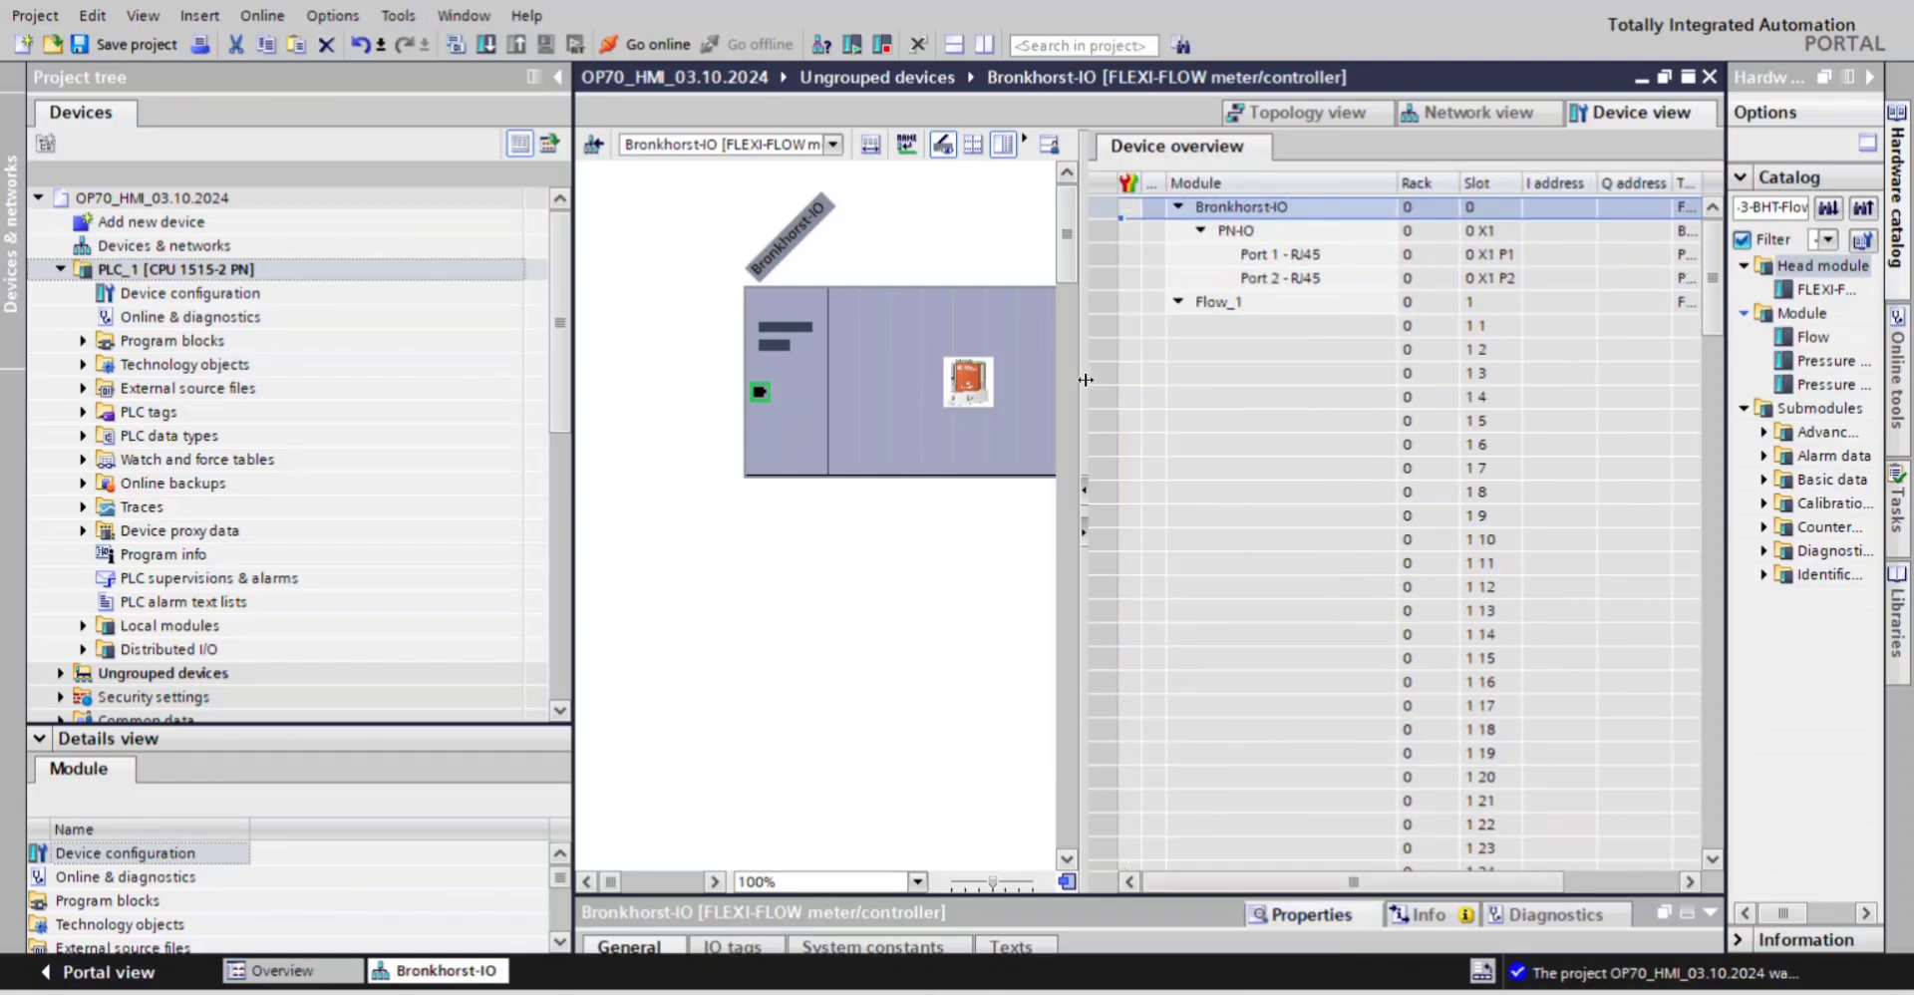
left_click_drag(1074, 391, 1354, 357)
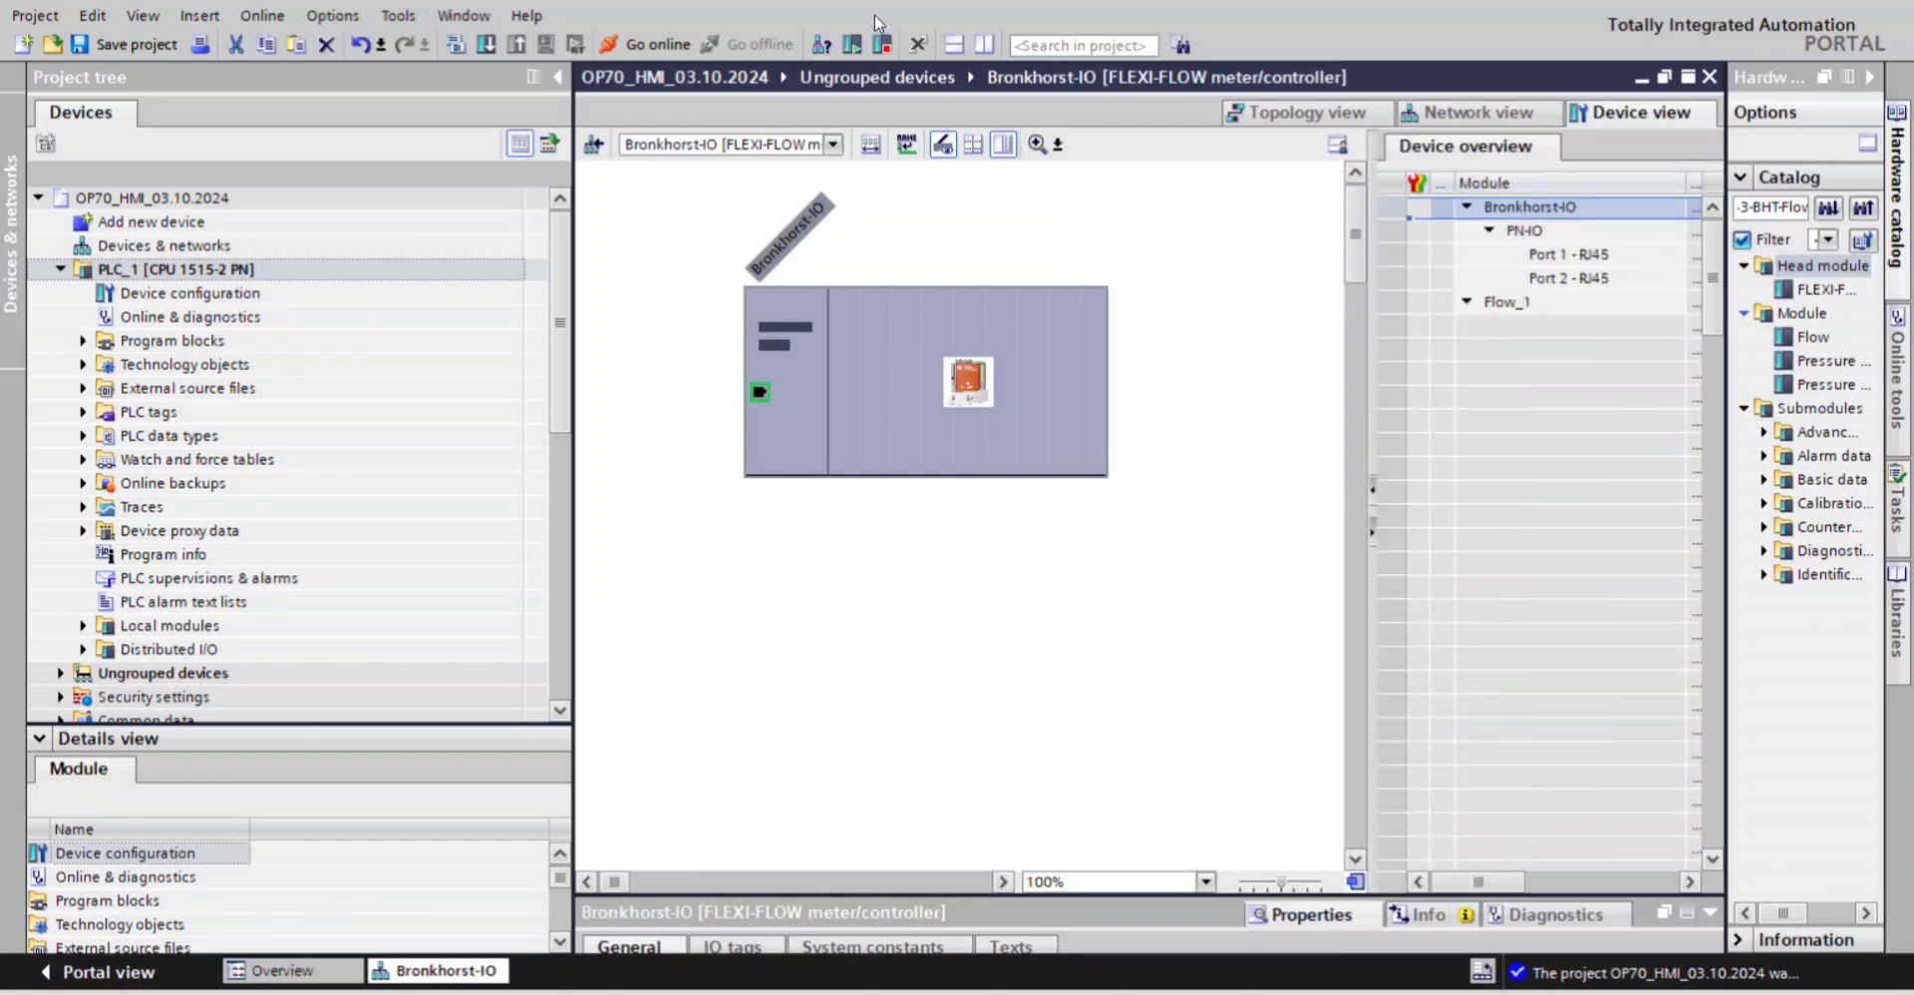